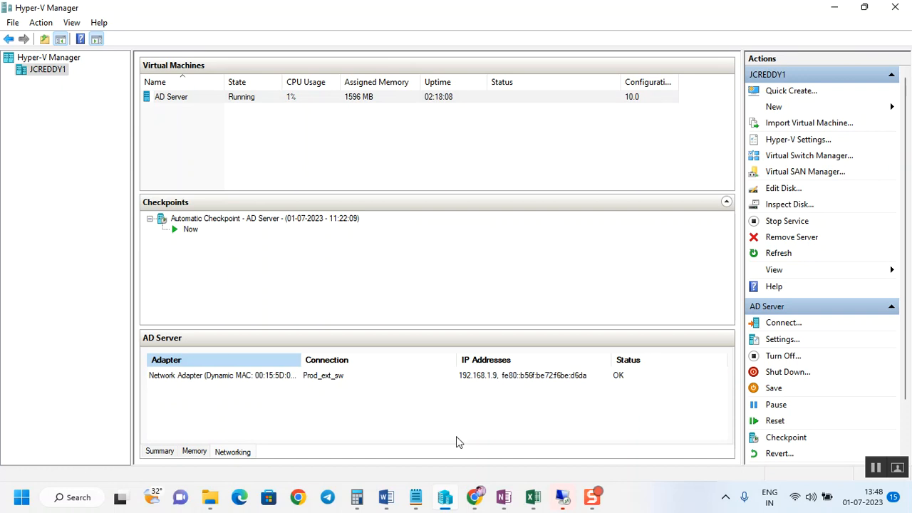
Step: Open the AD server pre checks notes and review the required OS and standard hostname entries
mouse_move(419, 499)
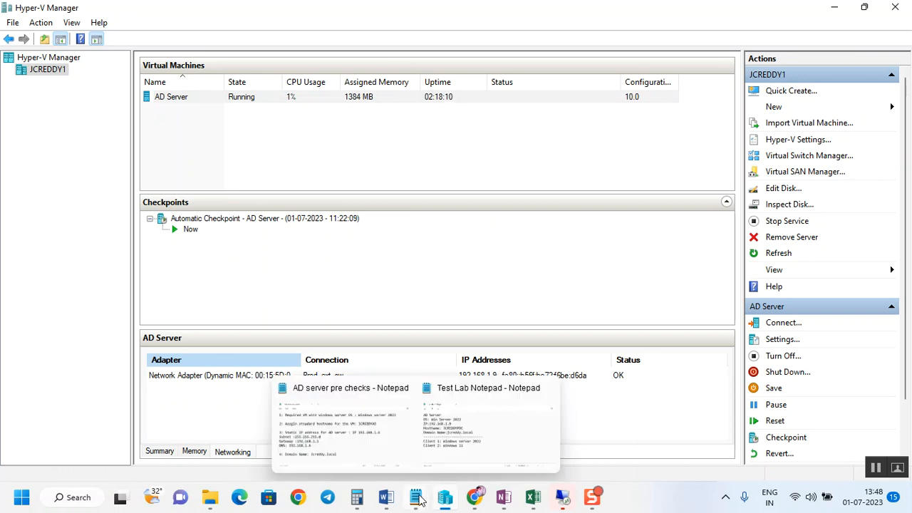
click(358, 431)
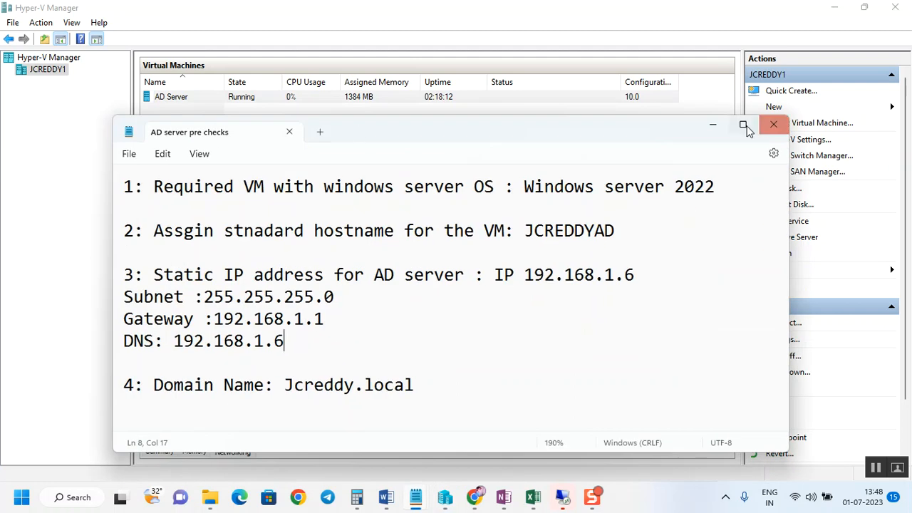
click(742, 126)
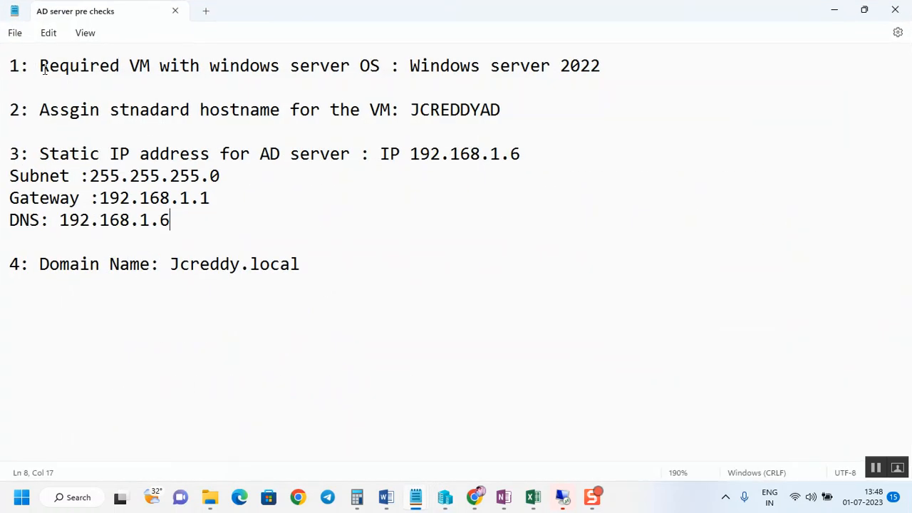
drag(41, 65, 380, 66)
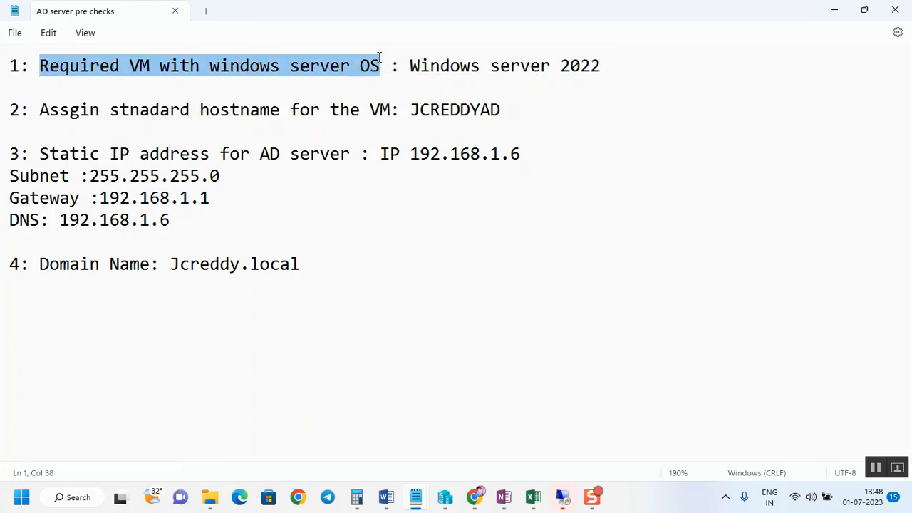
drag(601, 67, 413, 55)
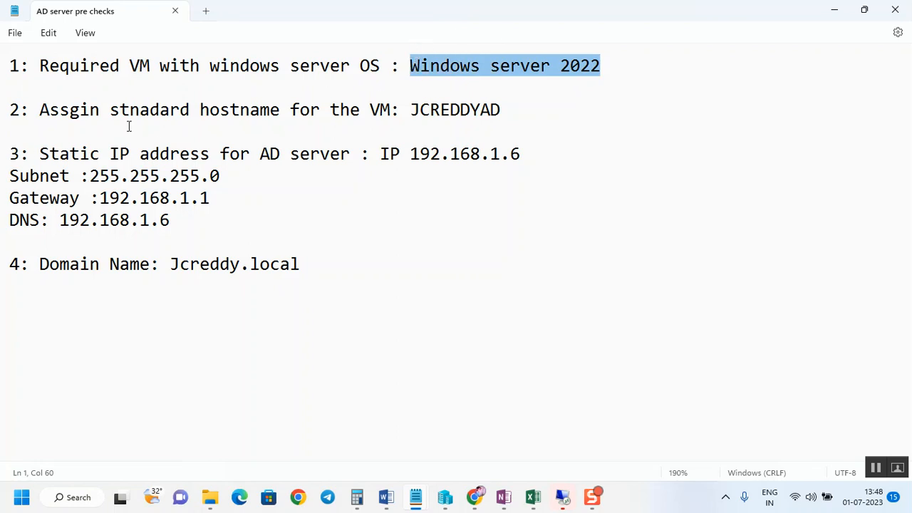
drag(40, 109, 411, 108)
drag(627, 5, 634, 208)
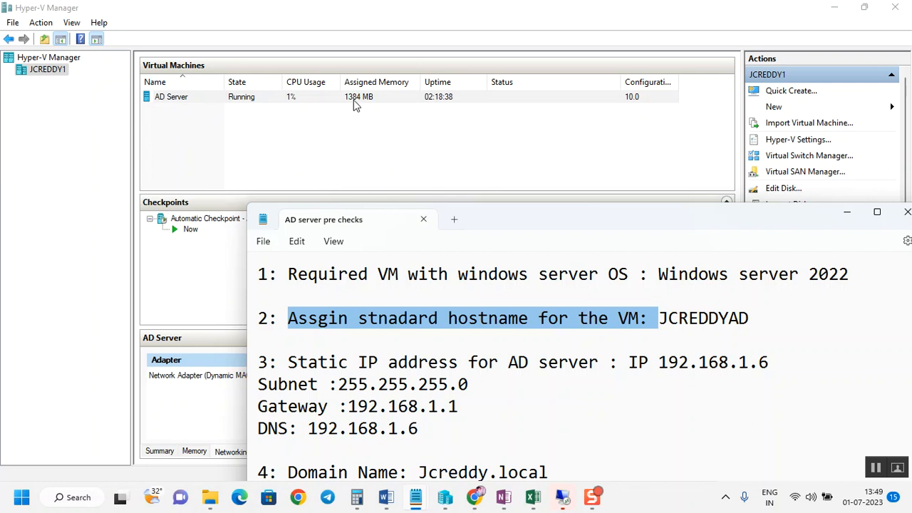
Step: Open Remote Desktop Connection to the AD Server VM at 192.168.1.9, dismiss the connection error and connect again
click(286, 101)
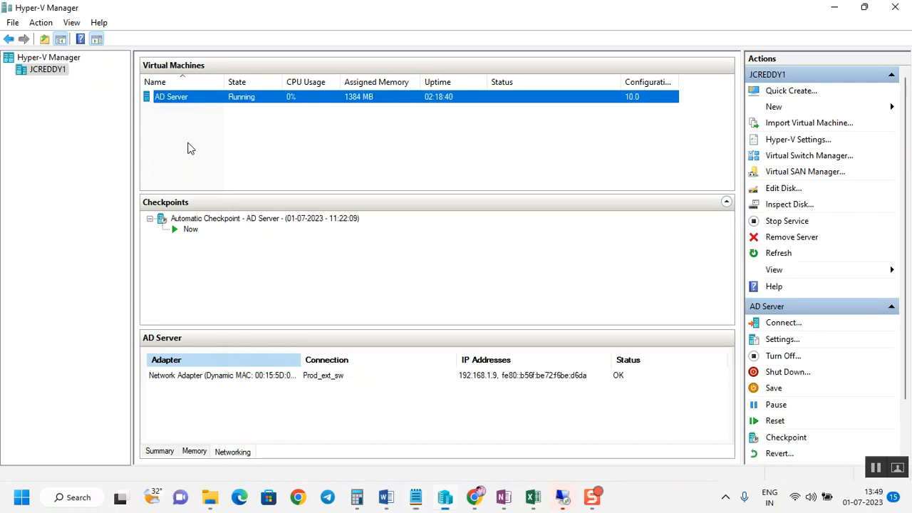
click(190, 147)
mouse_move(563, 503)
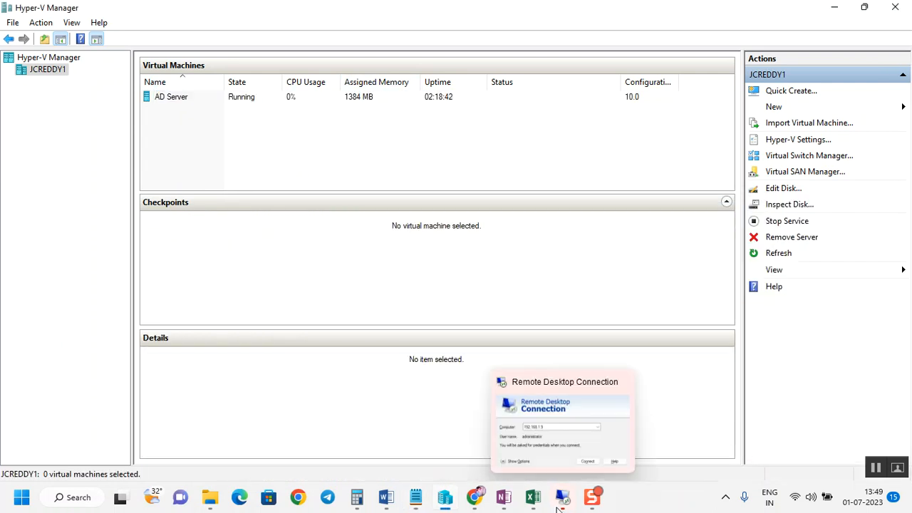
click(549, 433)
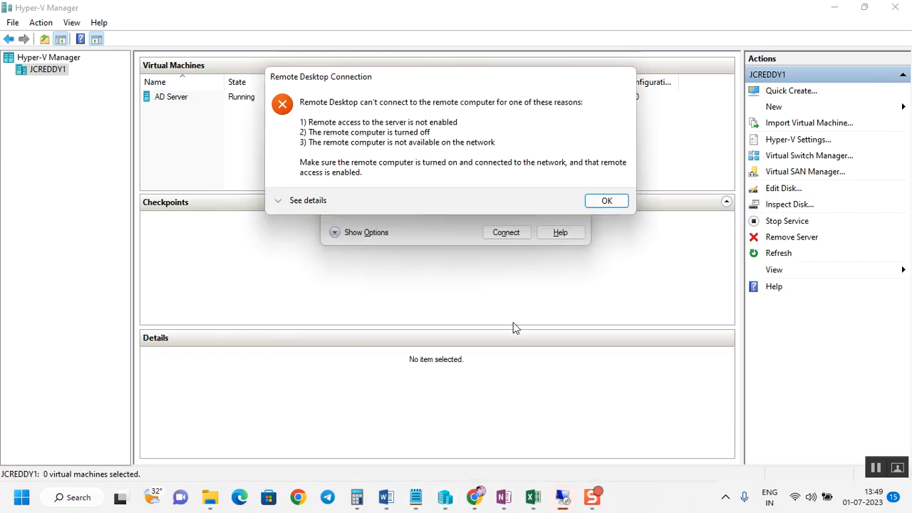
click(605, 205)
click(515, 236)
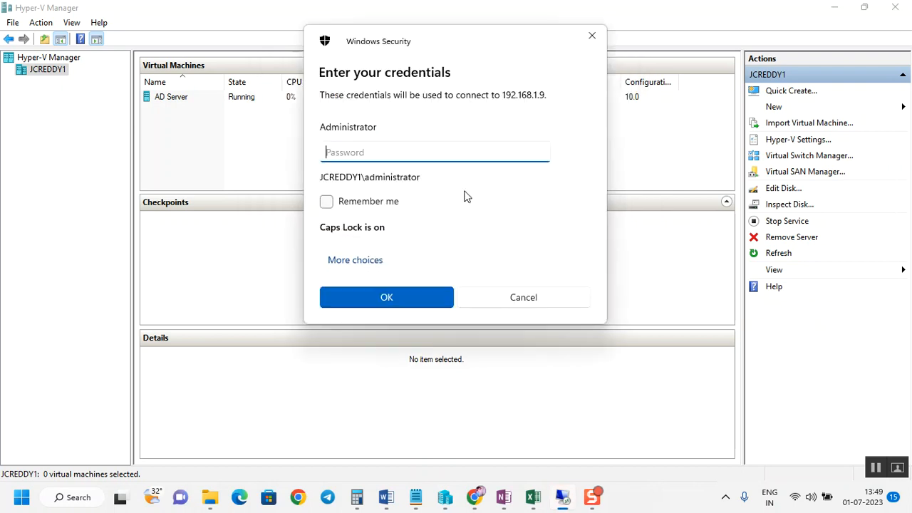
Step: Enter the administrator password and accept the certificate warning to open the remote session
key(Caps_Lock)
text(*******)
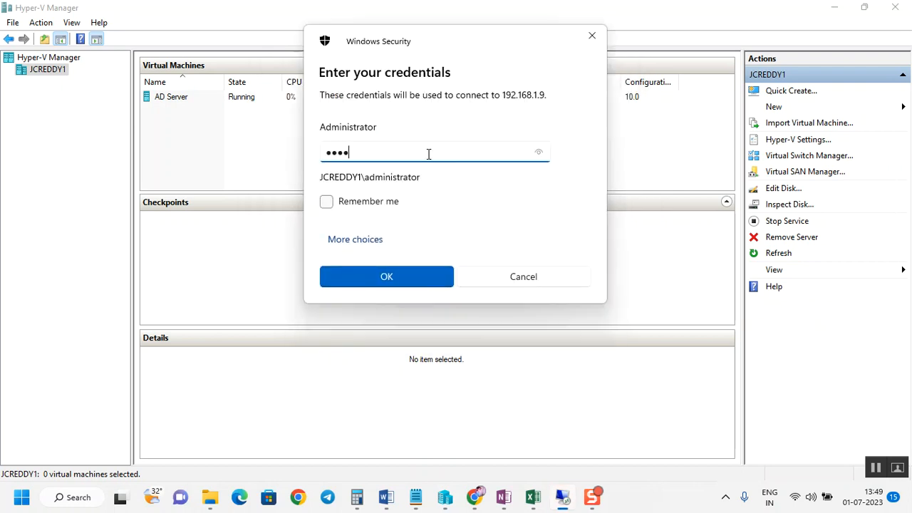
text(****)
key(Return)
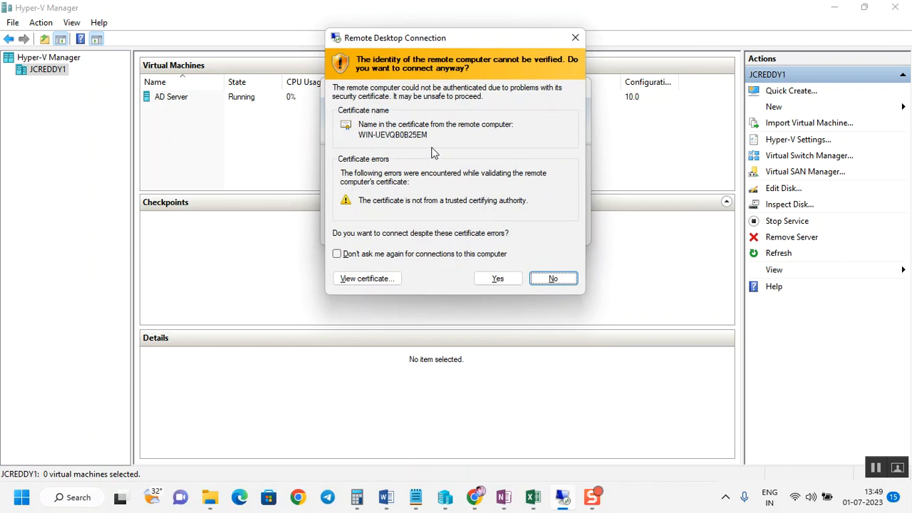
click(504, 280)
Step: Maximize the remote session, open Command Prompt and run hostname to check the server's current computer name
double_click(370, 26)
click(6, 502)
text(cmd)
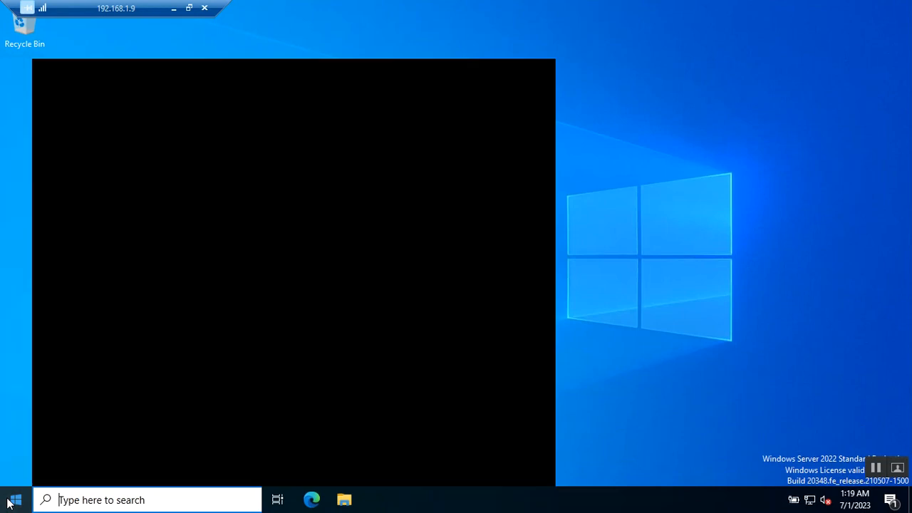
key(Return)
text(hostname)
key(Return)
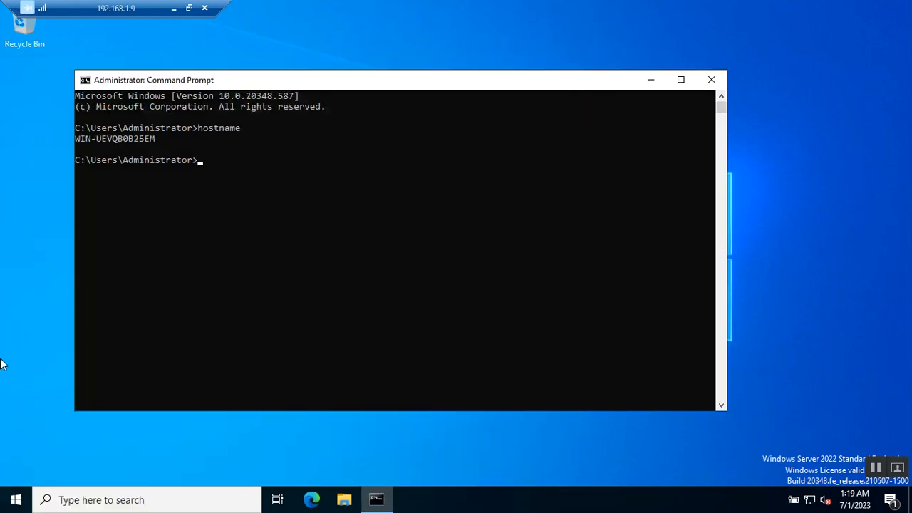
drag(158, 140, 60, 140)
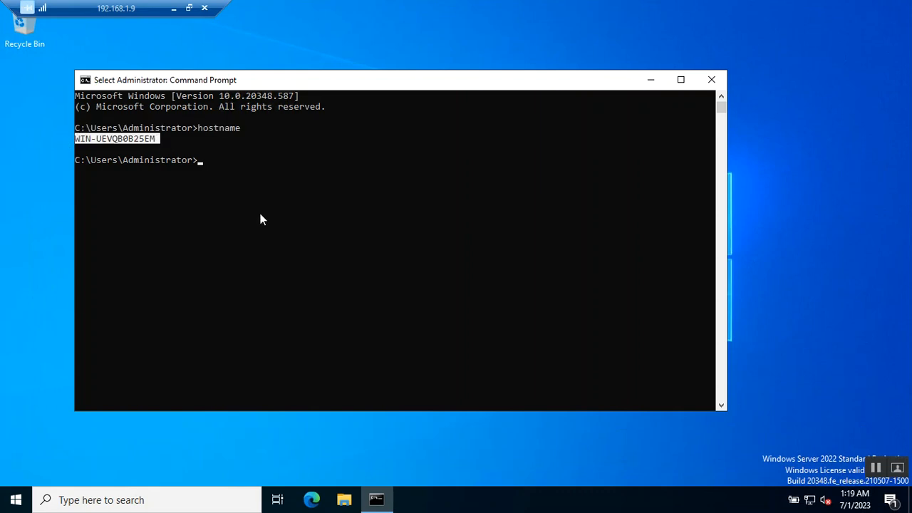
Step: Open the properties of This PC from File Explorer
click(346, 501)
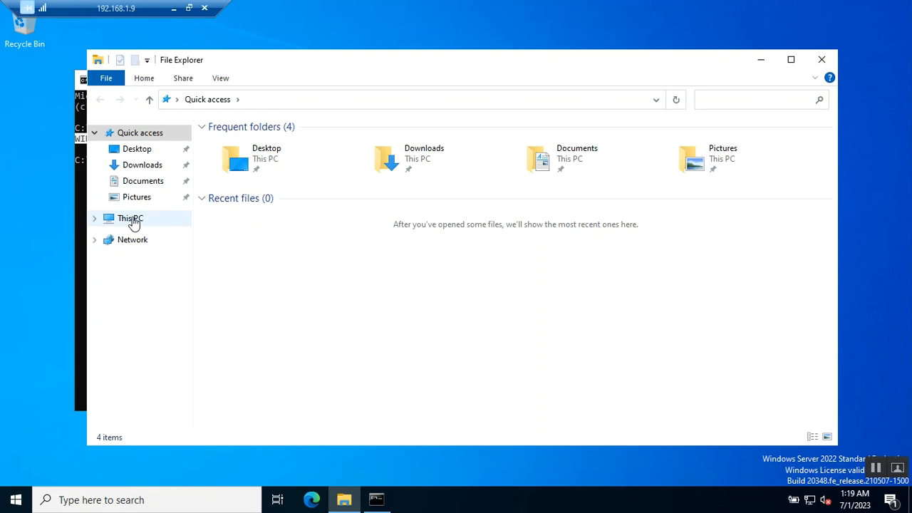
right_click(132, 221)
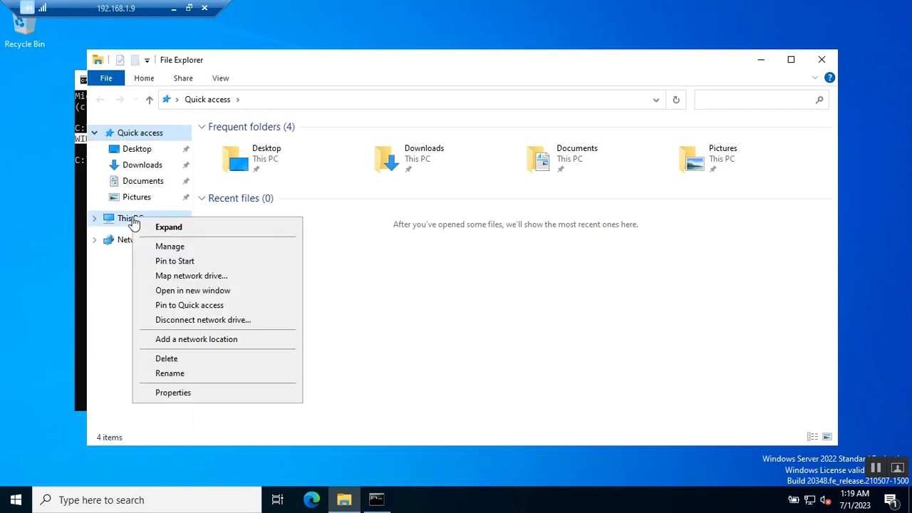
click(187, 393)
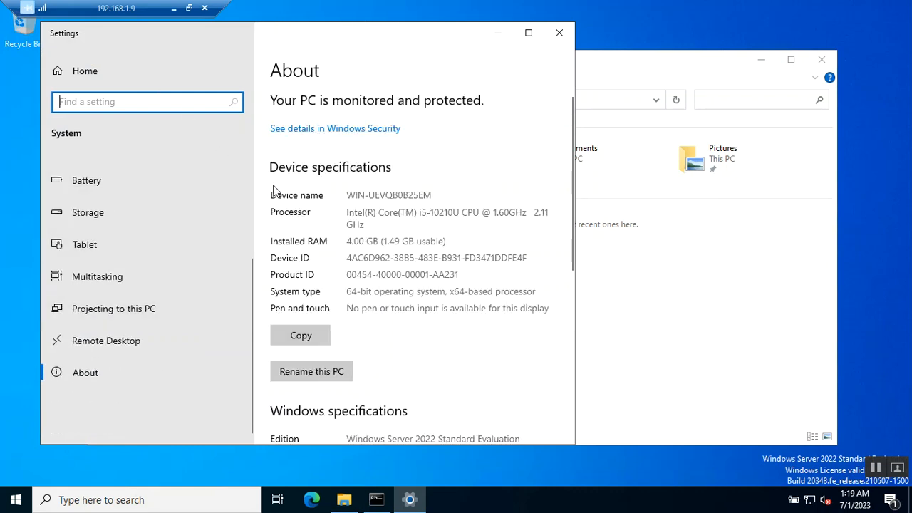
Step: Rename this PC to JCREDDYAD
click(326, 377)
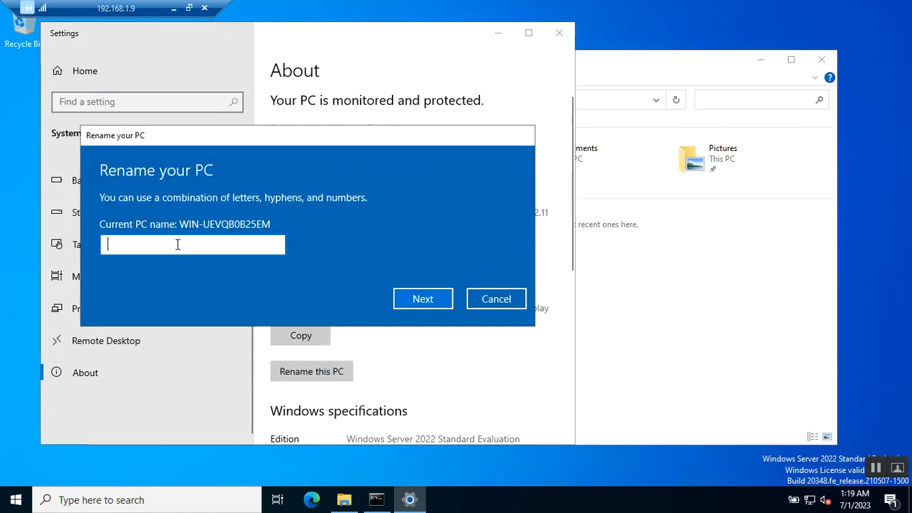
text(AD)
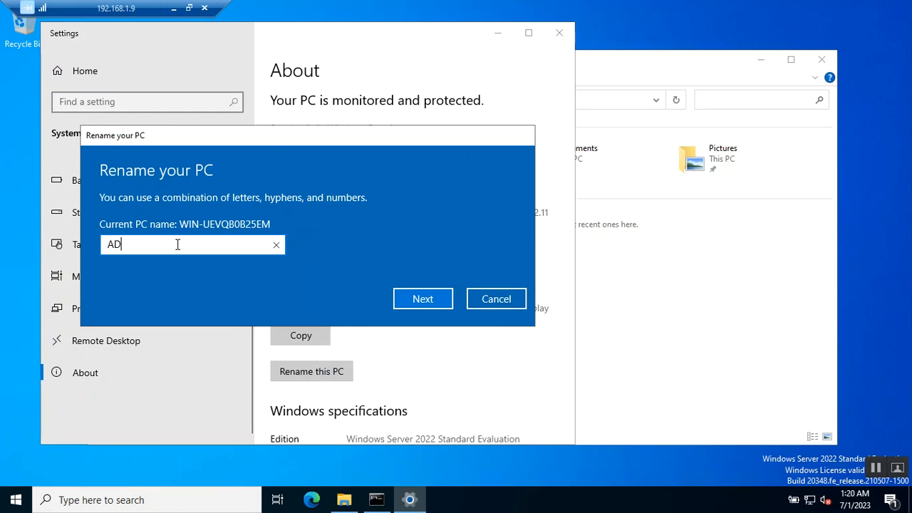
text(Server)
key(BackSpace)
key(BackSpace)
key(BackSpace)
key(BackSpace)
key(BackSpace)
key(BackSpace)
key(BackSpace)
key(BackSpace)
text(J)
key(BackSpace)
text(JCREDDYAD)
click(419, 295)
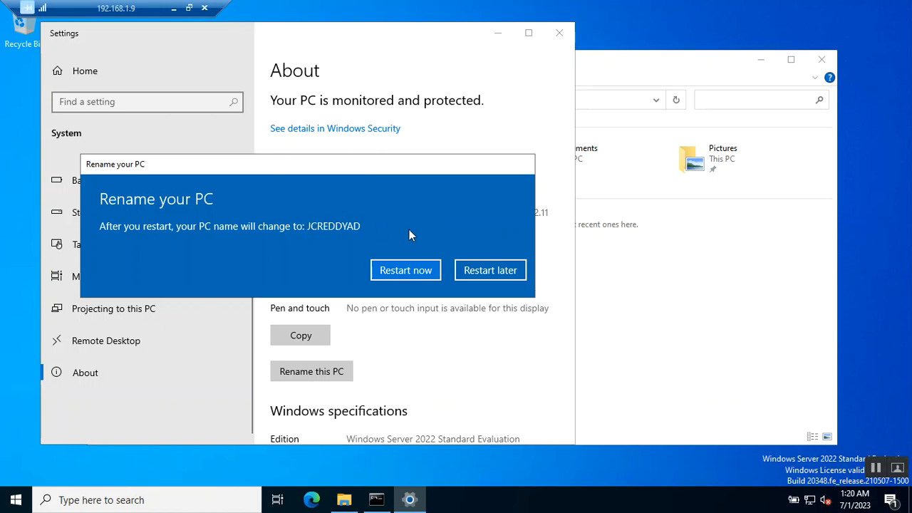
Step: Restart the server now with the shutdown reason Other (Planned) and acknowledge the session ending
click(404, 269)
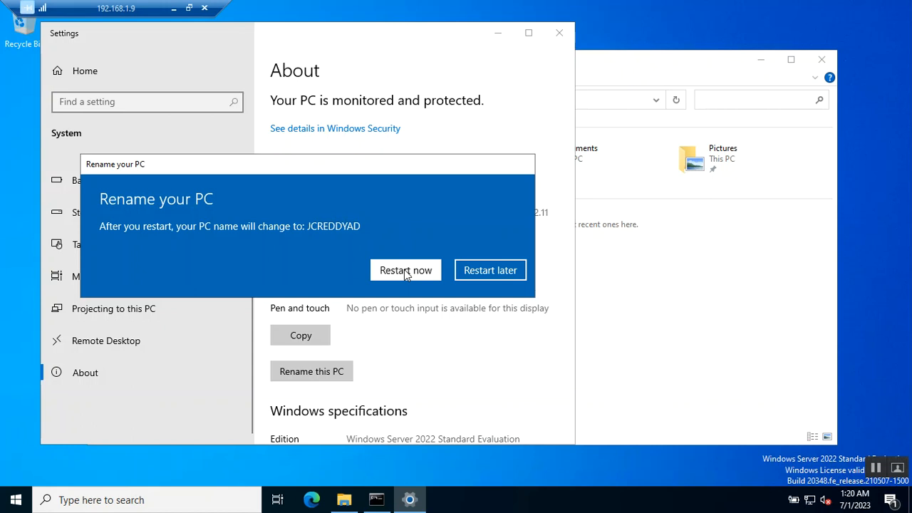
click(340, 202)
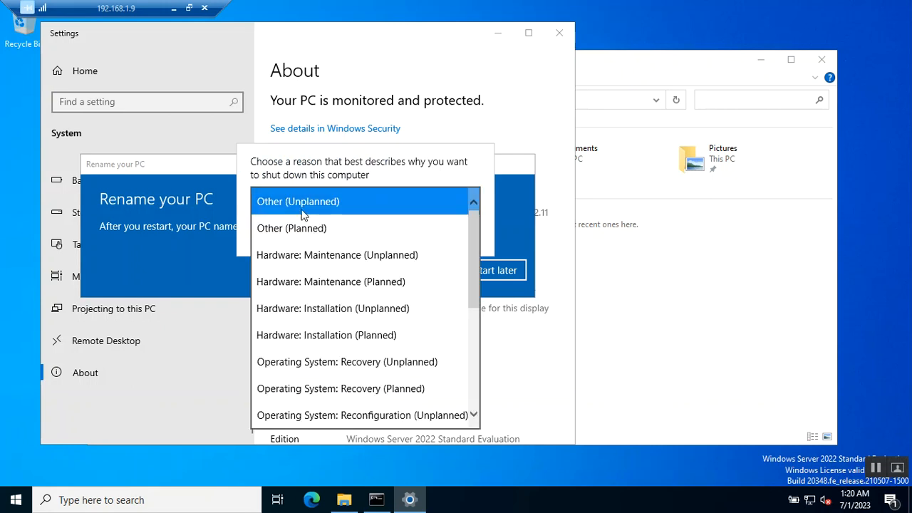
click(292, 228)
click(450, 232)
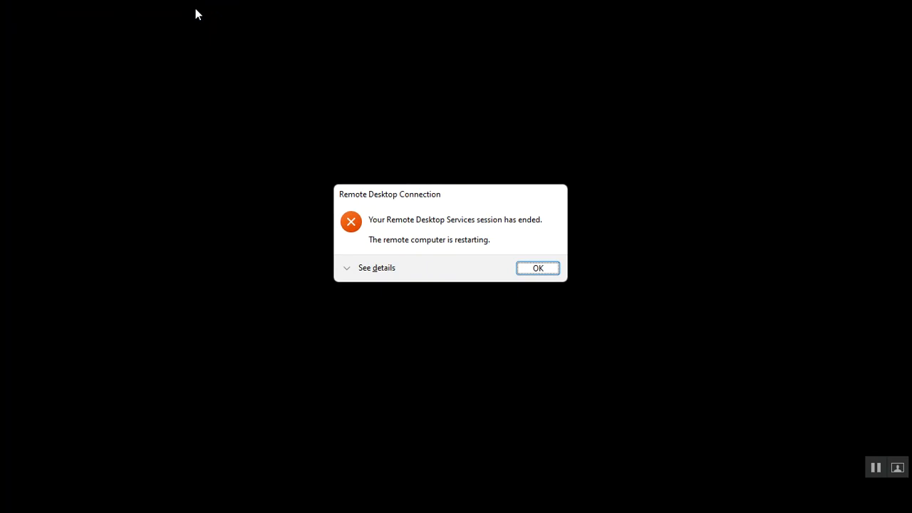
click(539, 268)
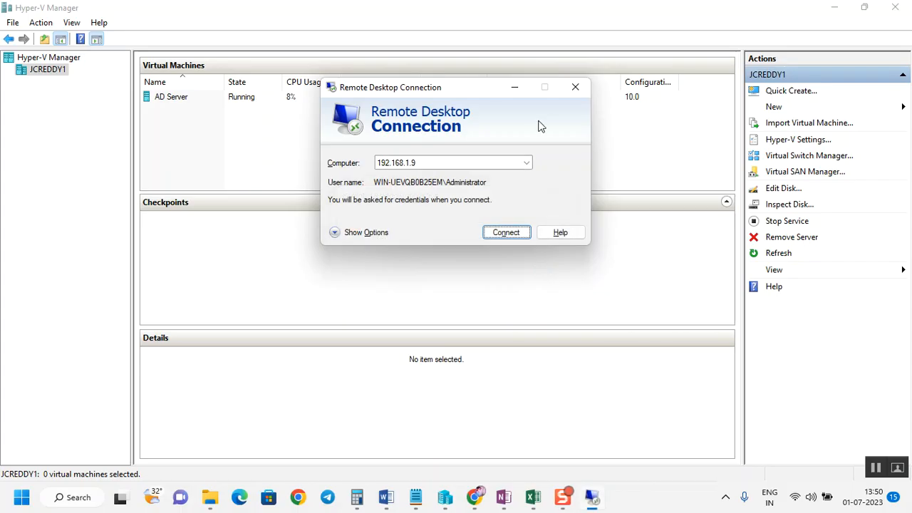
Step: Close the Remote Desktop Connection dialog and select the AD Server virtual machine
click(575, 87)
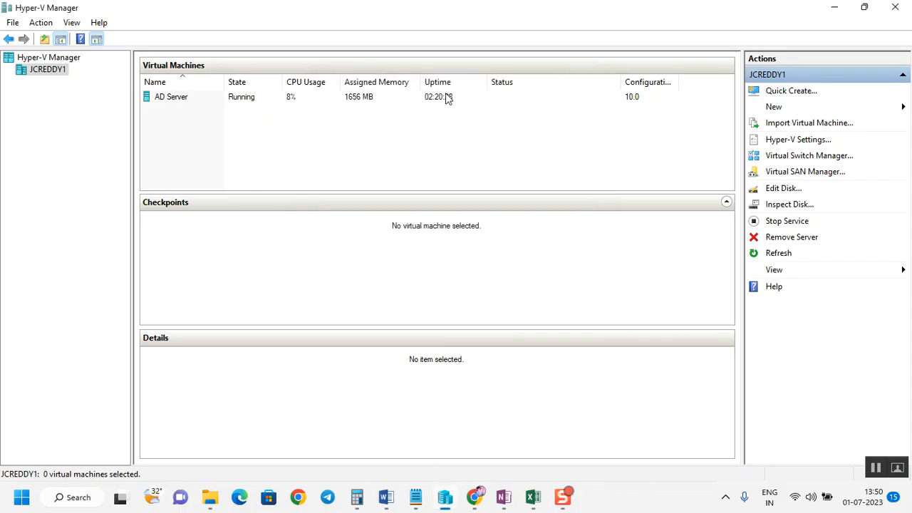
click(424, 100)
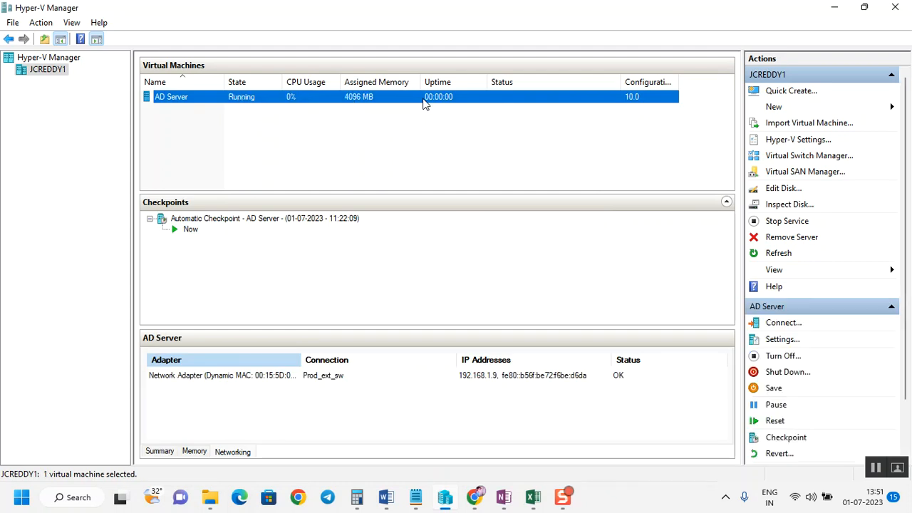
Step: Review the hostname, static IP, subnet, gateway and DNS entries in the pre checks notes
mouse_move(425, 503)
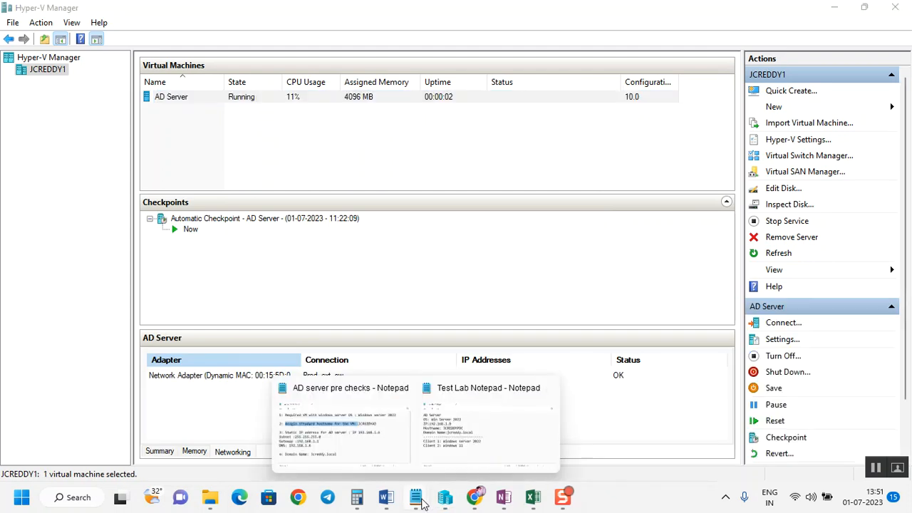
click(340, 428)
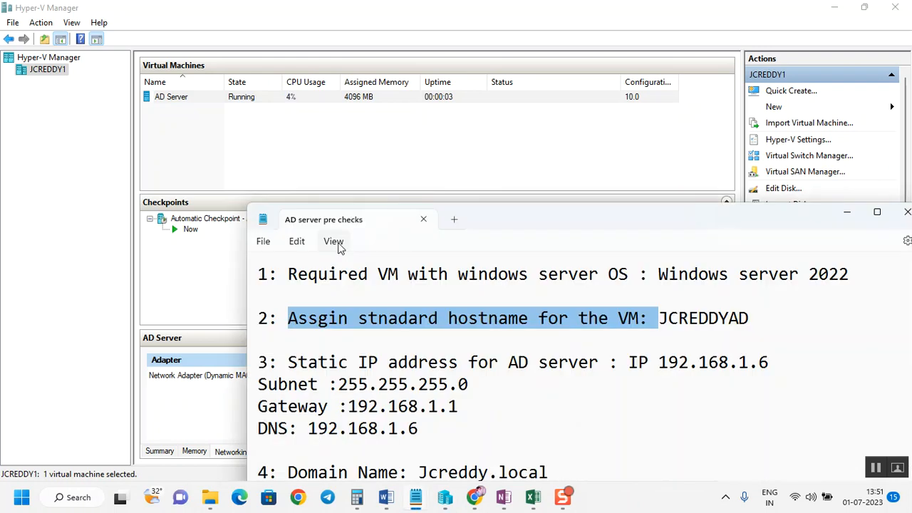
click(757, 316)
drag(755, 315, 659, 318)
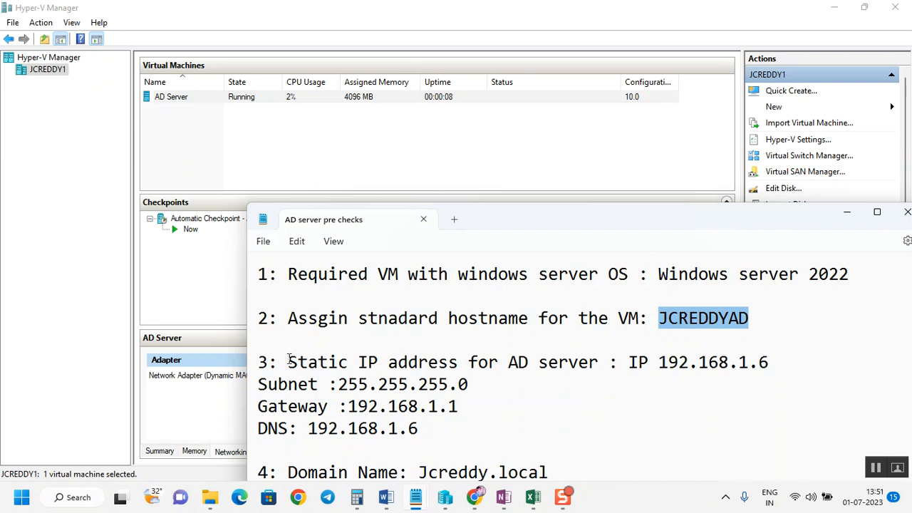
drag(297, 362, 258, 363)
drag(536, 337, 601, 362)
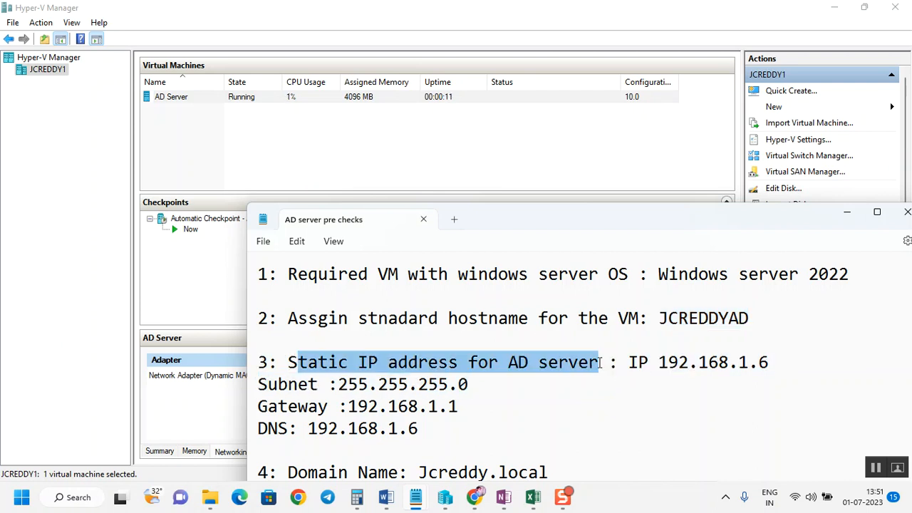
drag(772, 363, 656, 363)
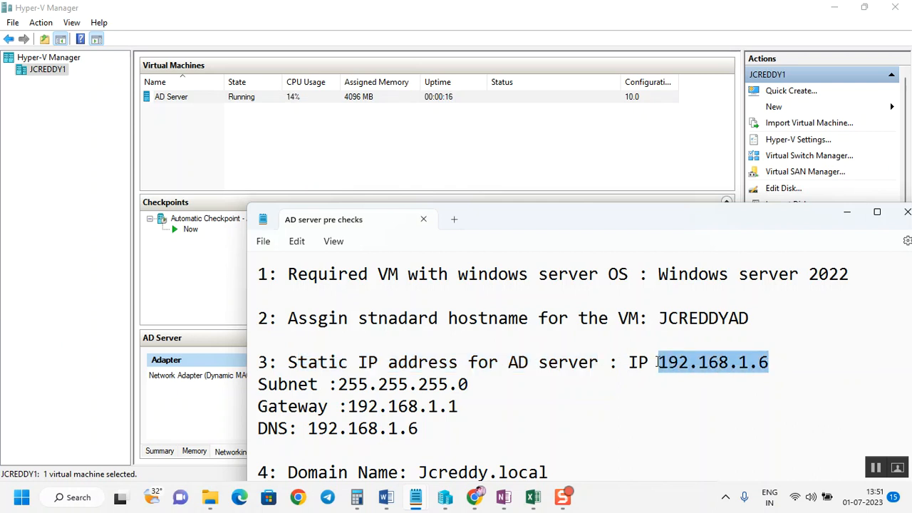
click(763, 365)
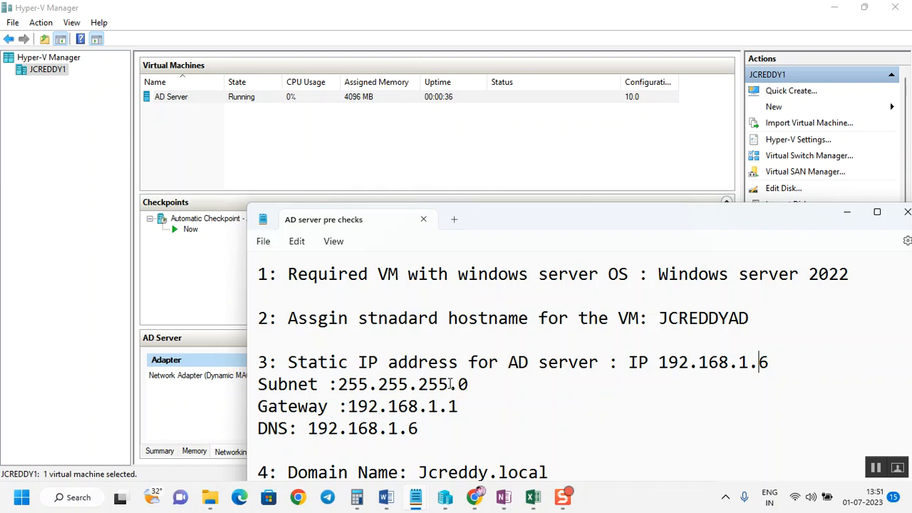
drag(422, 429, 309, 427)
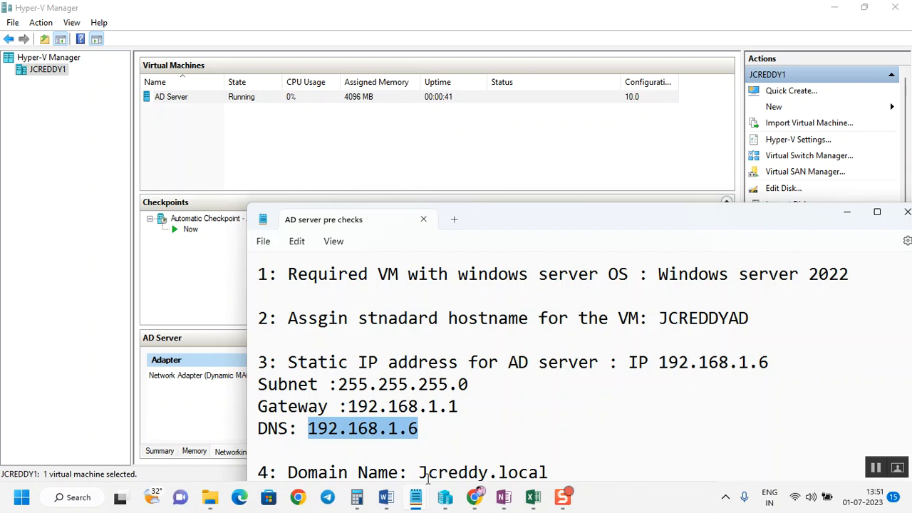
Step: Open a Remote Desktop connection to the AD server, enter the account password and accept the certificate warning
click(2, 507)
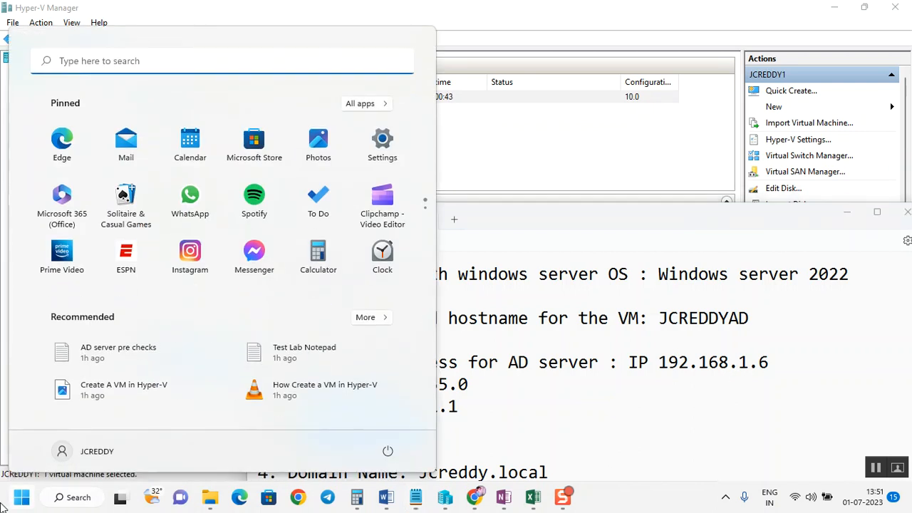
text(MSTSC)
key(Return)
key(Return)
key(Caps_Lock)
text(***********)
key(Return)
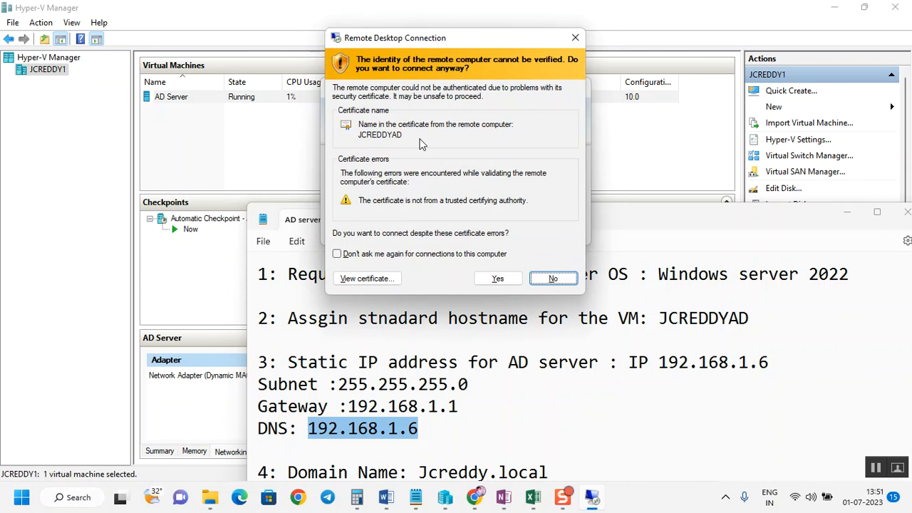
click(497, 278)
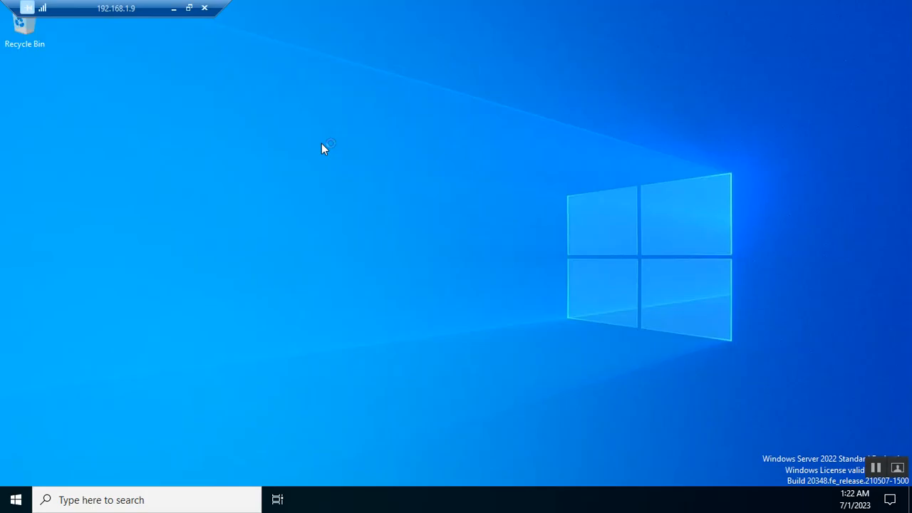
Step: Open Network Connections on the server by running ncpa.cpl
click(15, 499)
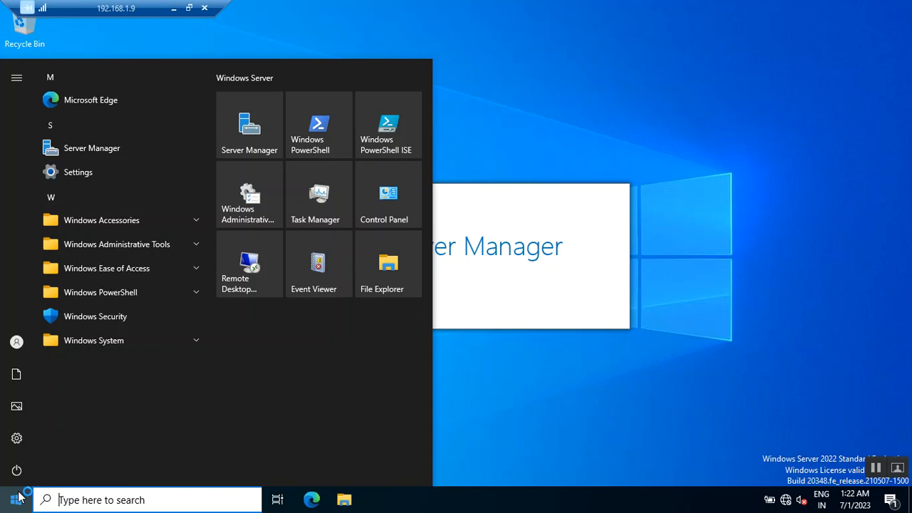
text(ncpa.cpl)
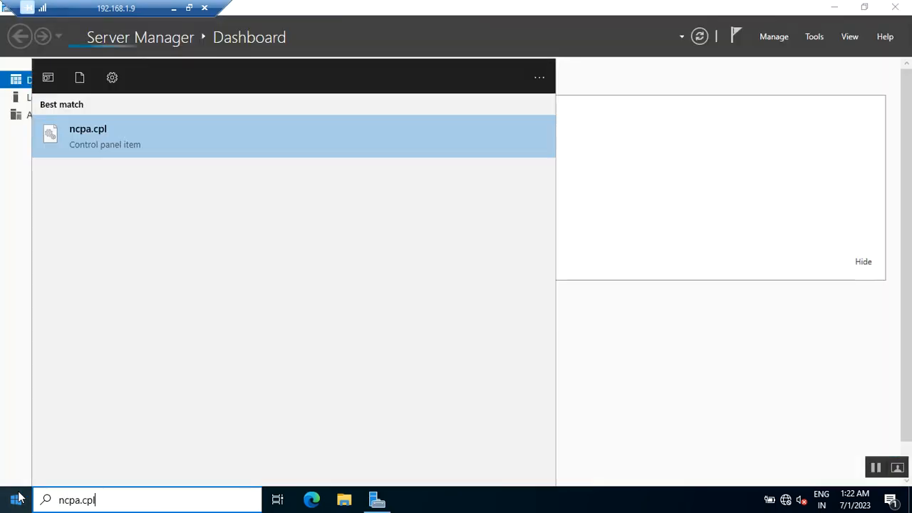
key(Return)
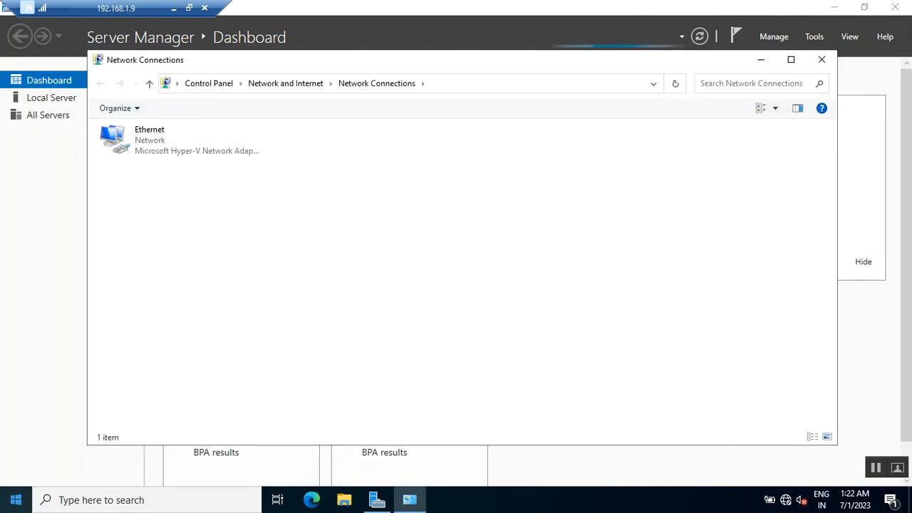
Step: Open the adapter settings again through Control Panel's Network and Internet and Network and Sharing Center
key(super)
click(392, 192)
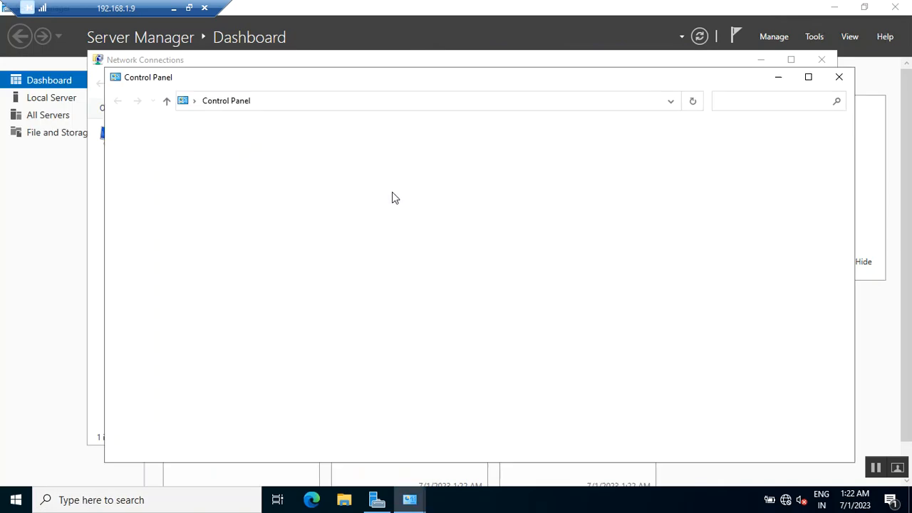
click(351, 218)
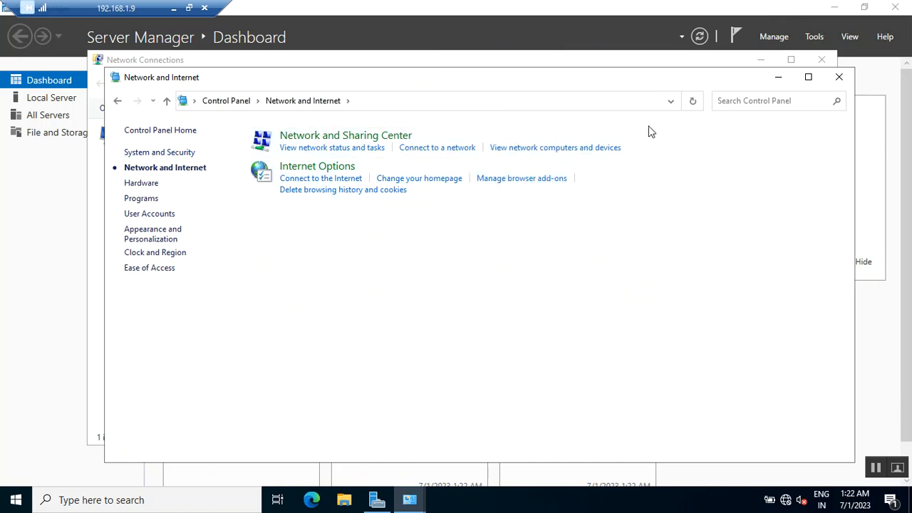
click(364, 137)
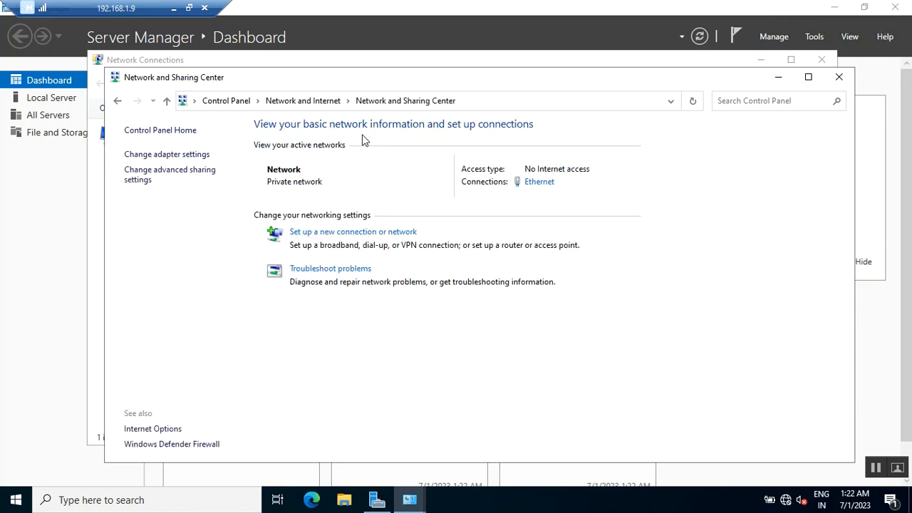
click(171, 156)
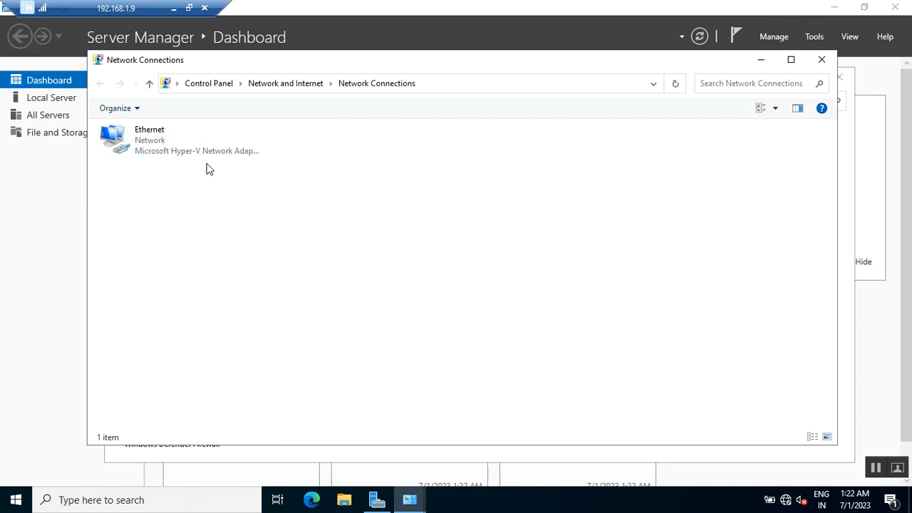
Step: Open the Ethernet adapter's properties and look over the IPv4 and IPv6 protocol items
click(149, 146)
right_click(149, 143)
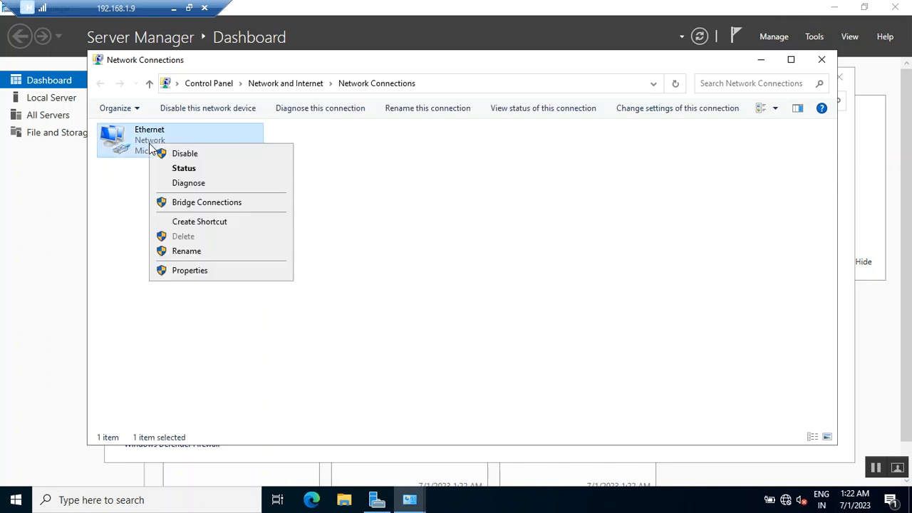
click(220, 271)
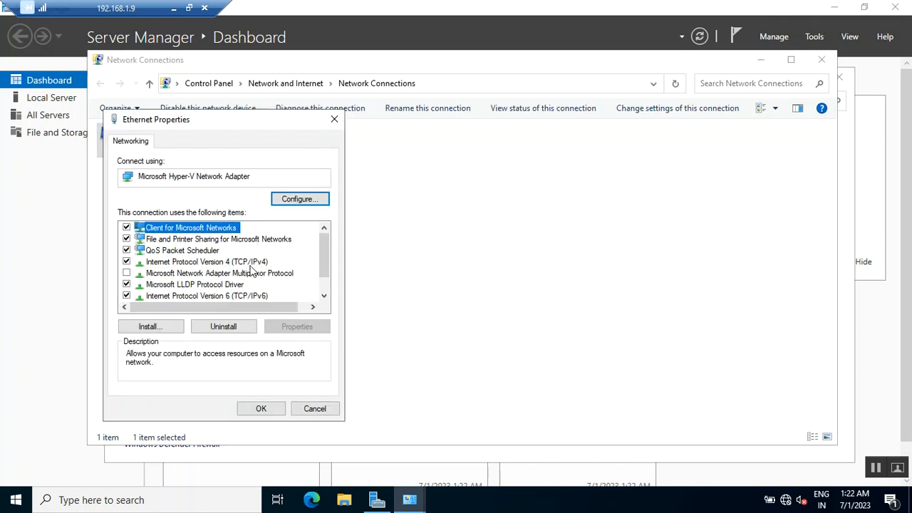
click(230, 263)
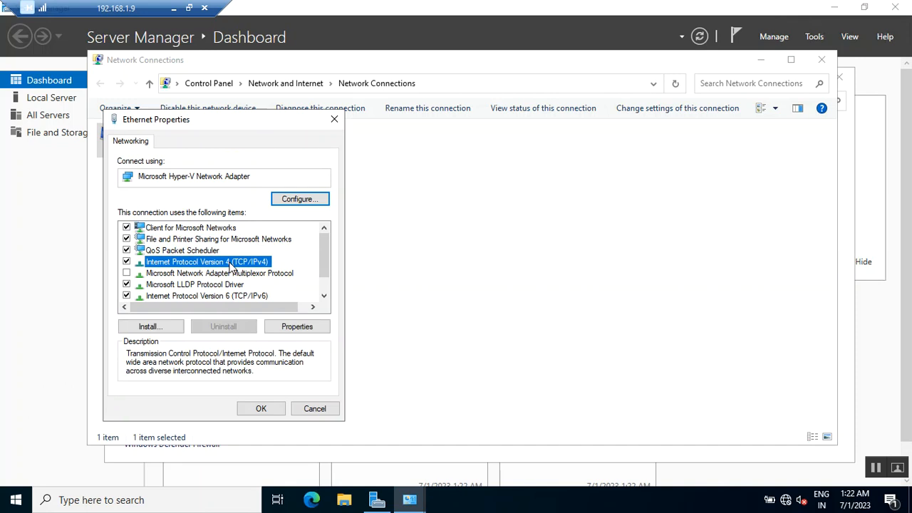
click(159, 298)
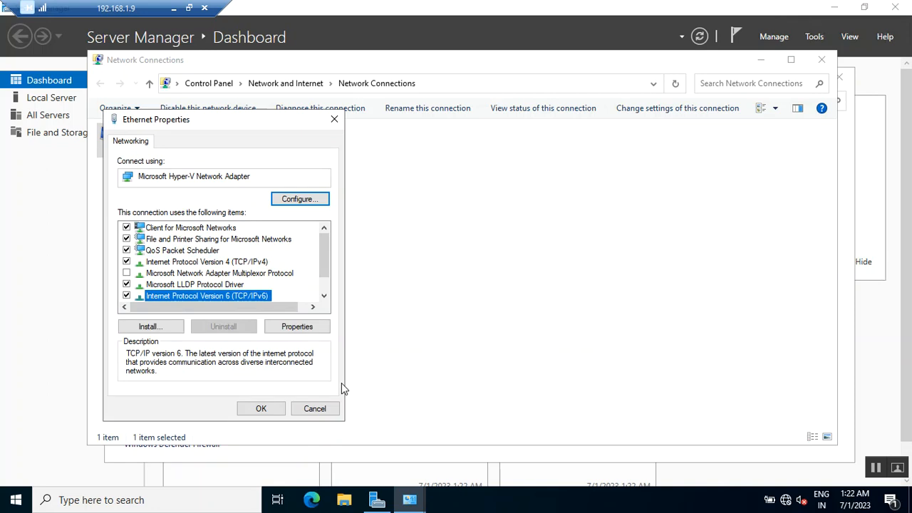
Step: Check the AD Server VM's network adapter IP addresses in Hyper-V Manager and return to the remote session
click(191, 7)
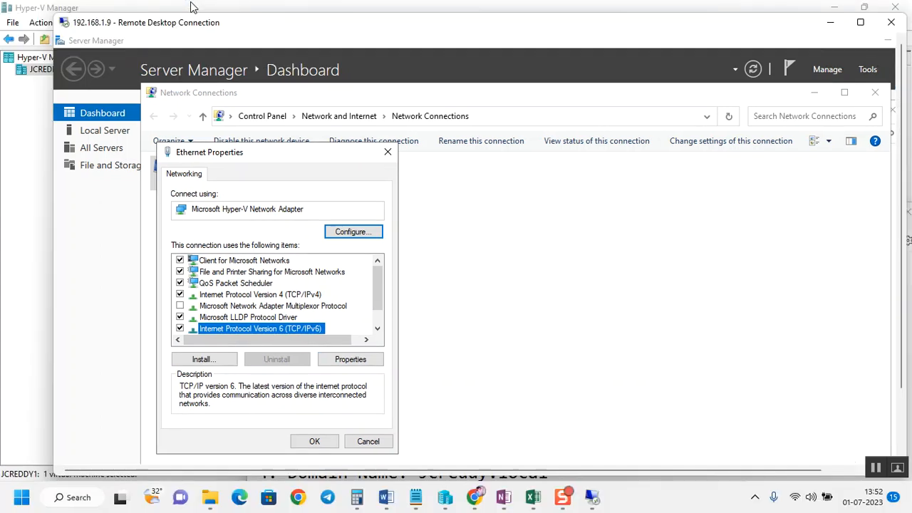
drag(421, 24, 475, 254)
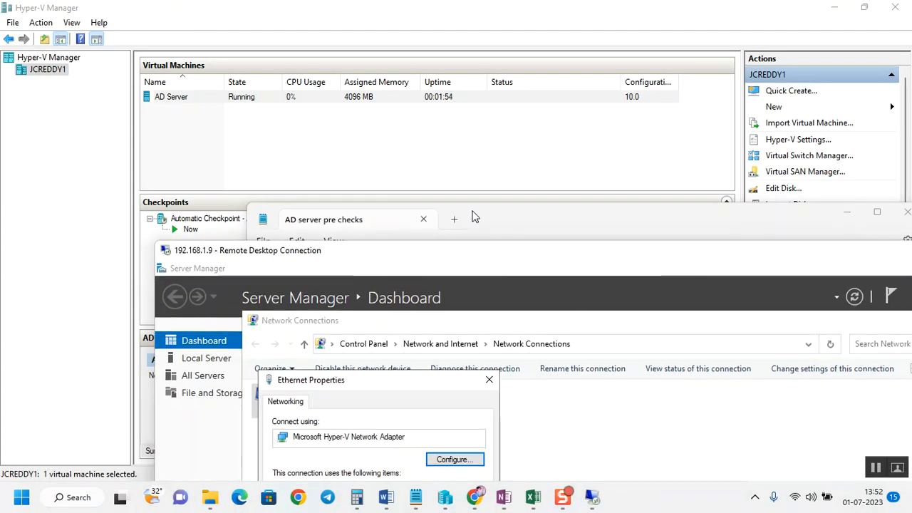
click(374, 155)
click(181, 96)
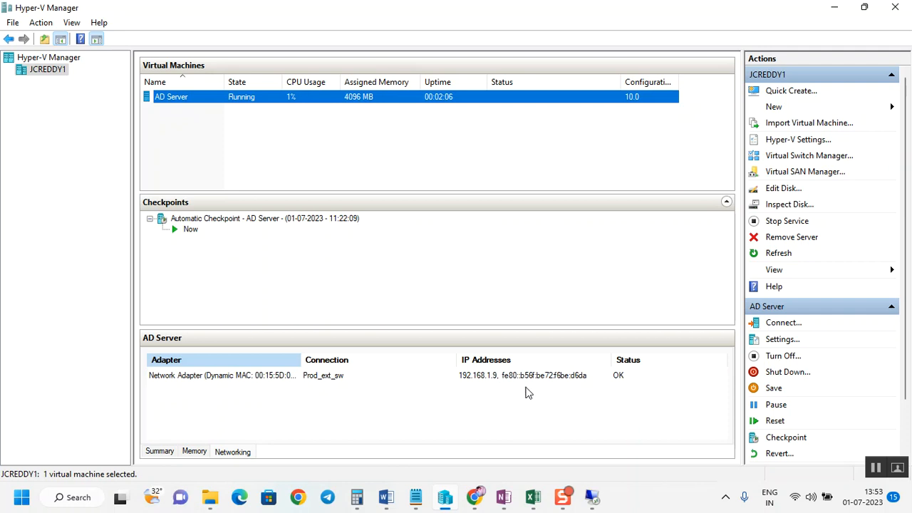
mouse_move(592, 496)
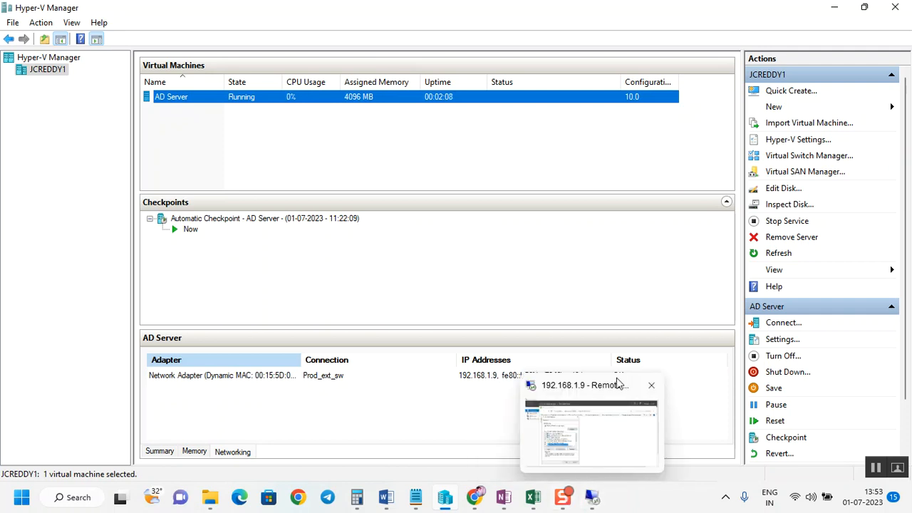
click(596, 415)
drag(364, 253, 235, 40)
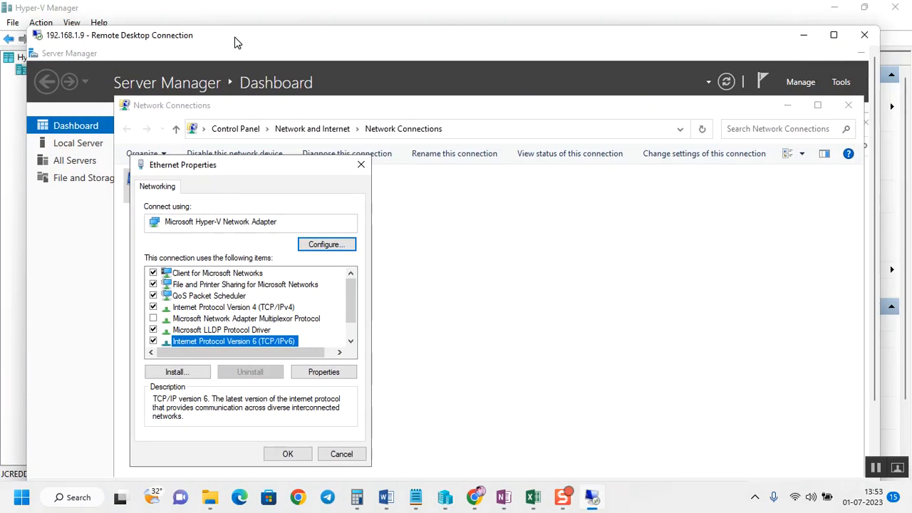
Step: Disable IPv6 on the Ethernet adapter and set the IPv4 preferred DNS server to 192.168.1.9, then close the properties
click(153, 341)
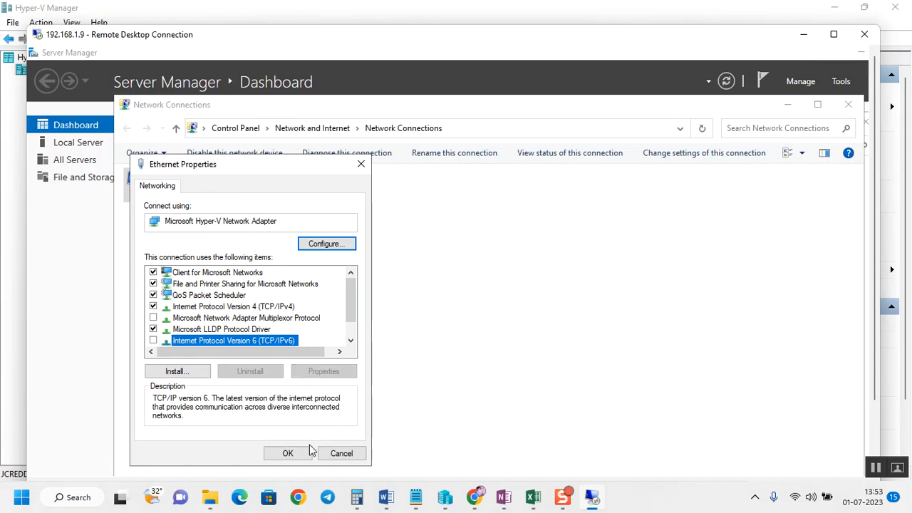
click(260, 308)
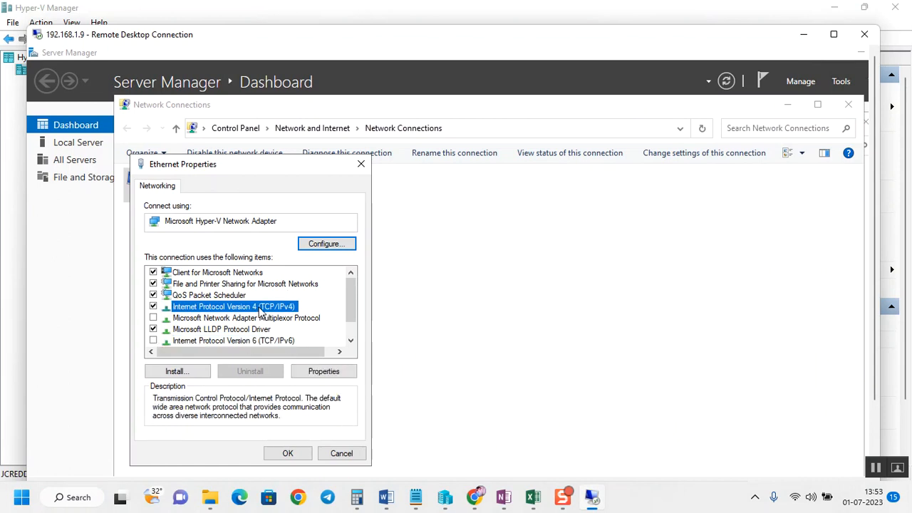
click(319, 374)
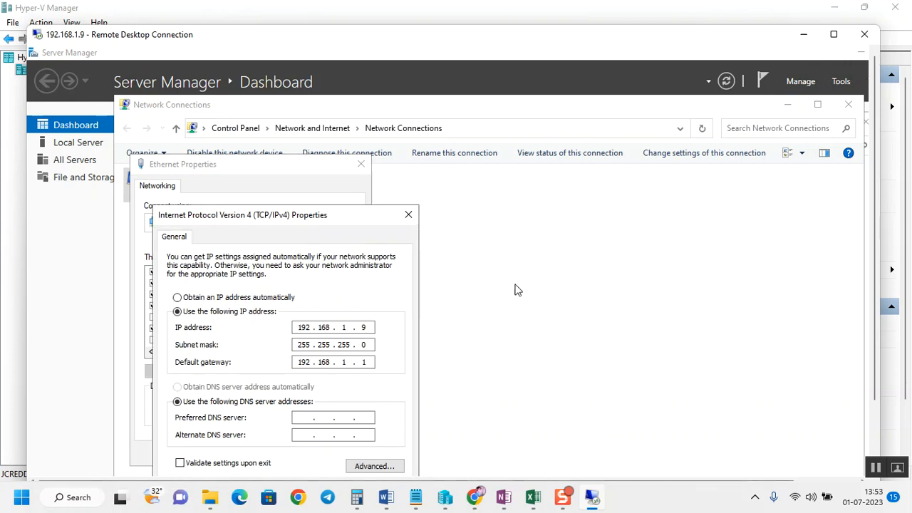
drag(305, 216, 285, 91)
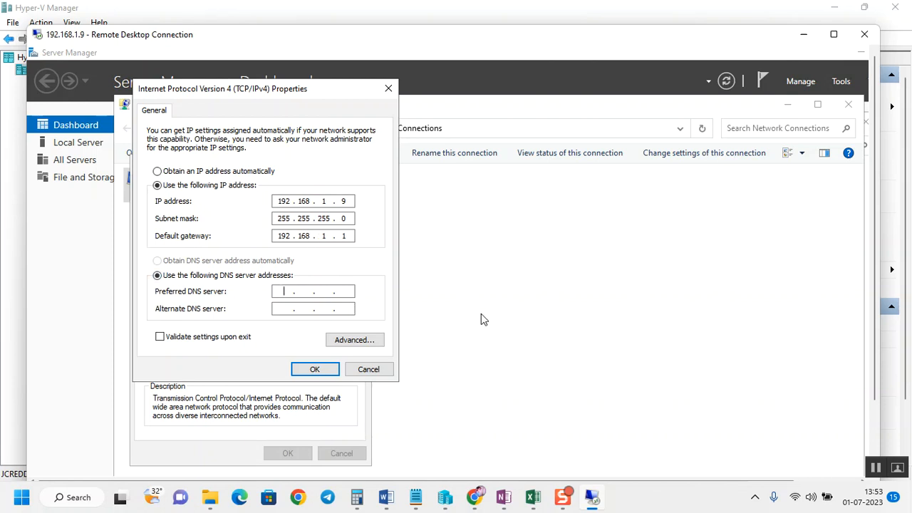
text(192.168.1.9)
click(316, 370)
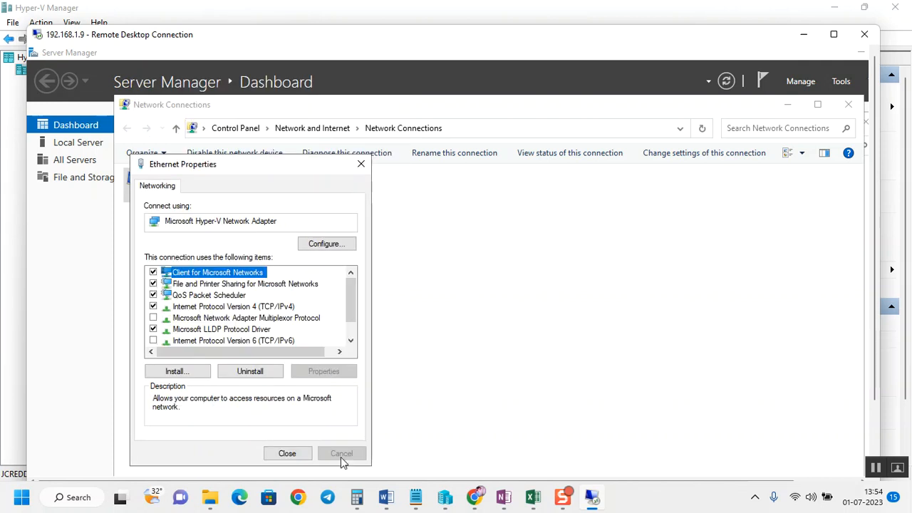
click(299, 457)
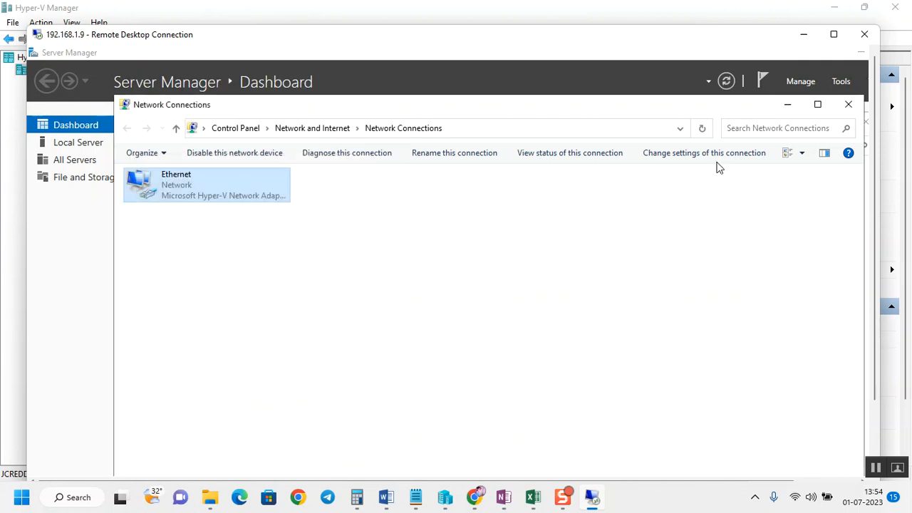
Step: Close the network windows and dismiss the Windows Admin Center pop-up in Server Manager
click(848, 104)
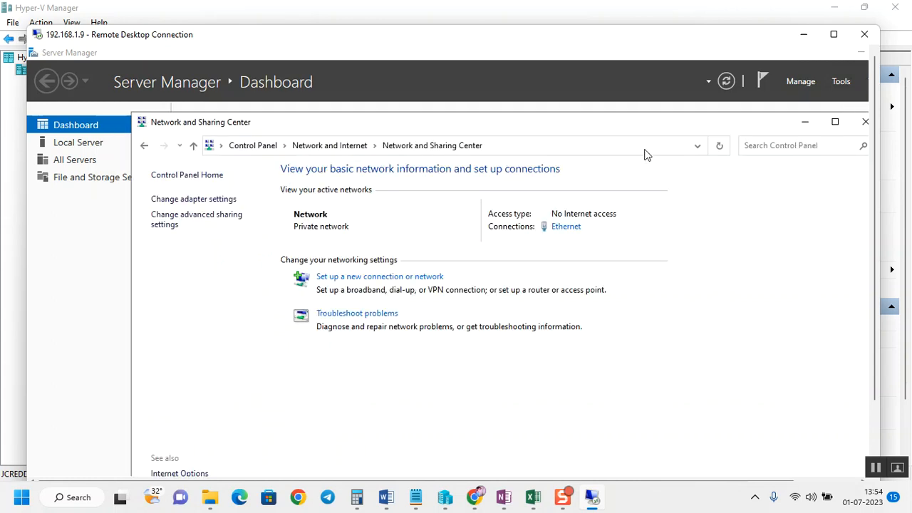
click(864, 121)
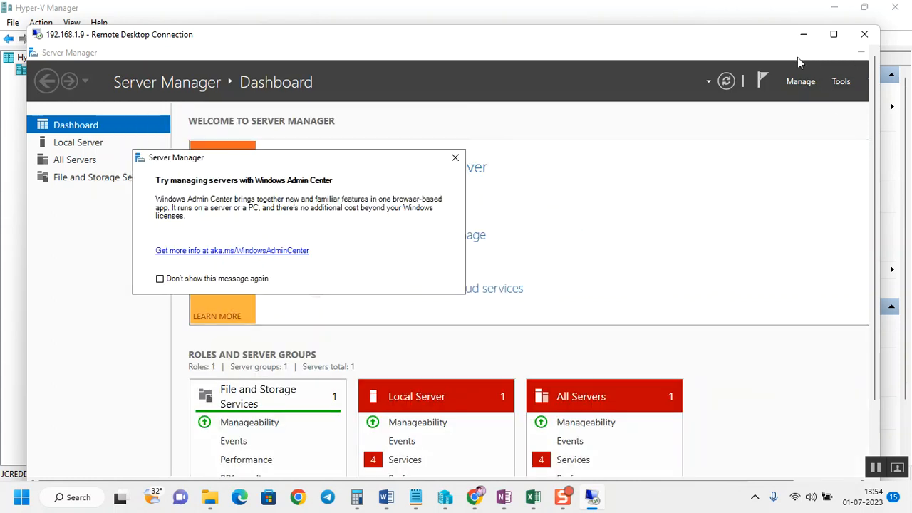
click(454, 158)
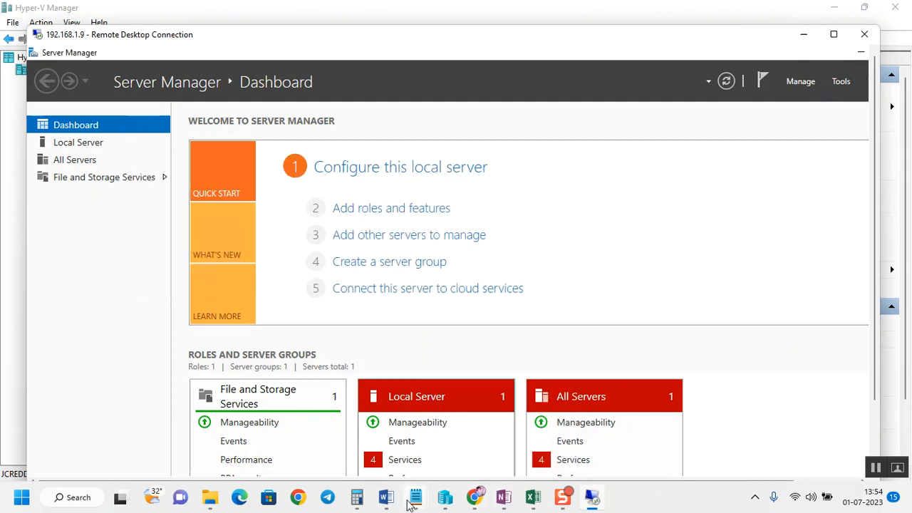
Step: Review the pre checks notes, highlighting the domain name entry, and return to the maximized remote session
mouse_move(414, 499)
click(348, 400)
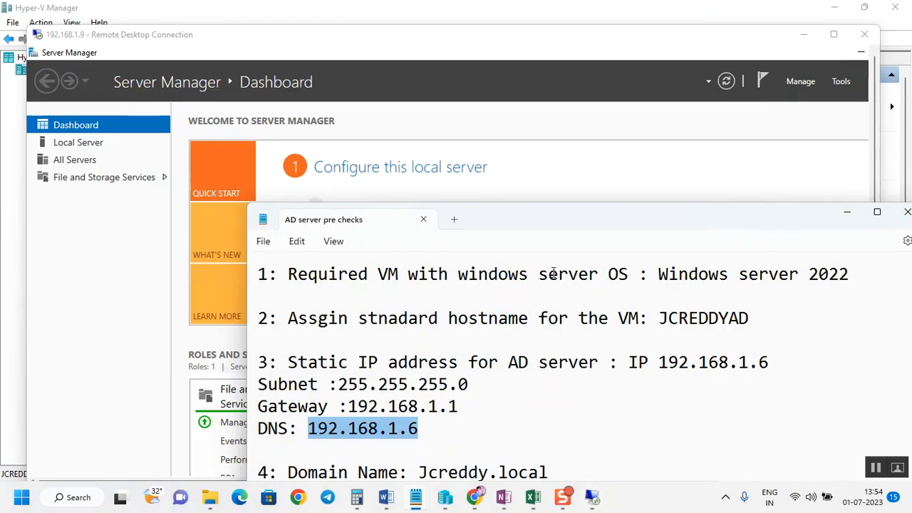
double_click(491, 218)
click(177, 200)
drag(181, 222, 17, 33)
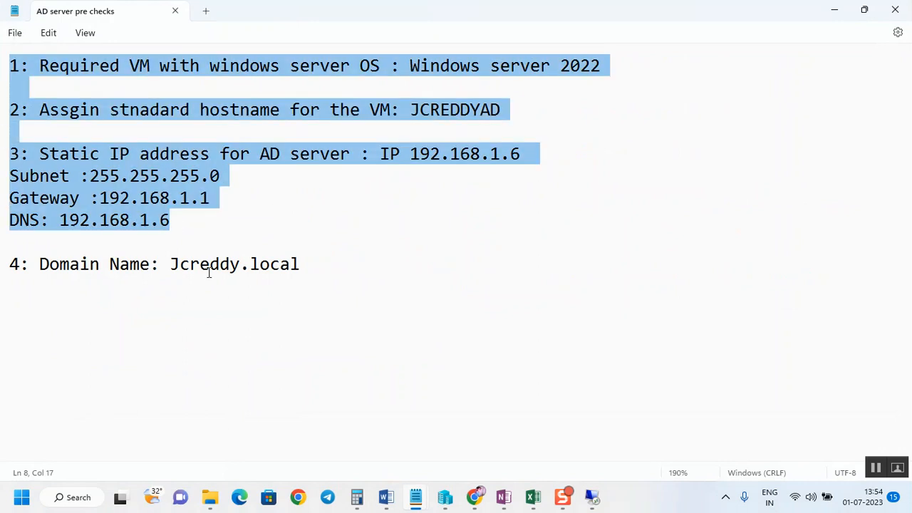
drag(43, 268, 310, 269)
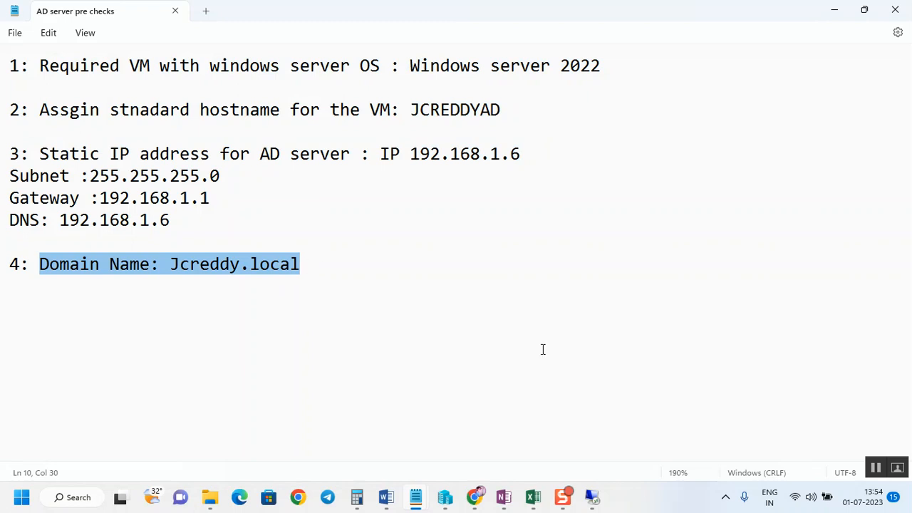
click(330, 313)
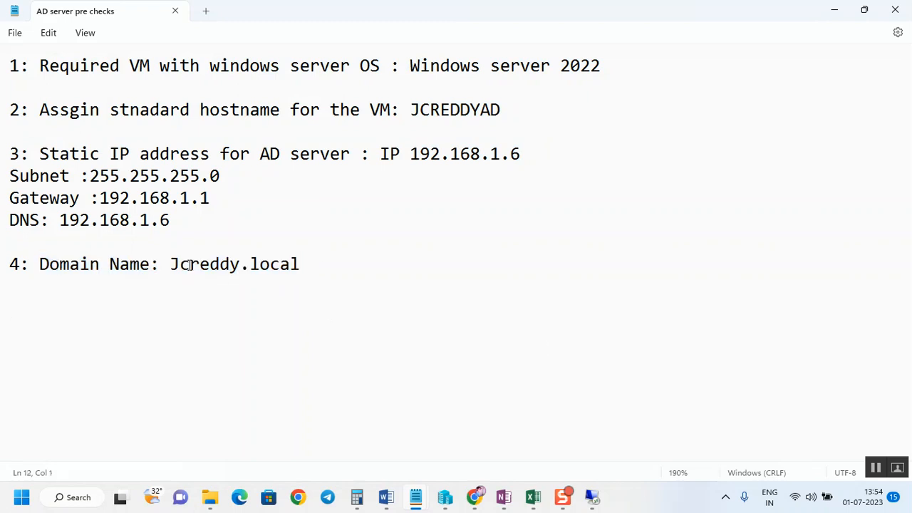
click(845, 17)
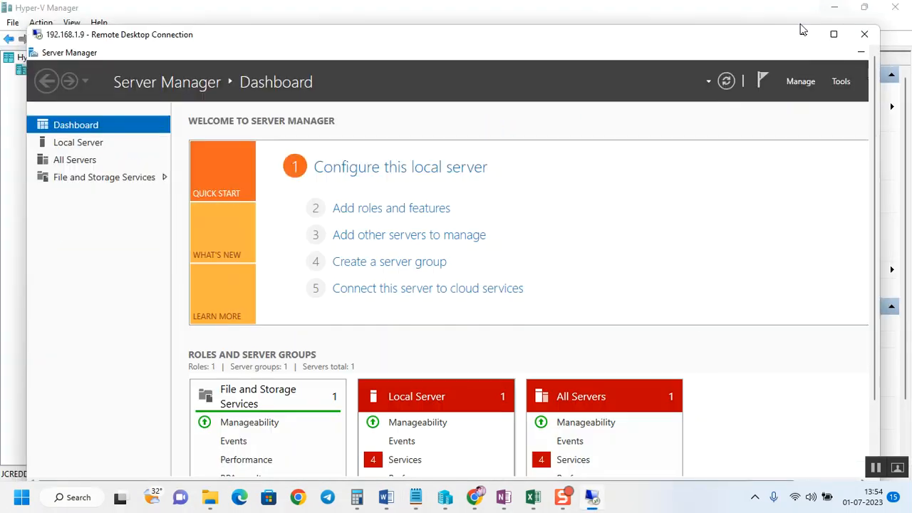
click(839, 34)
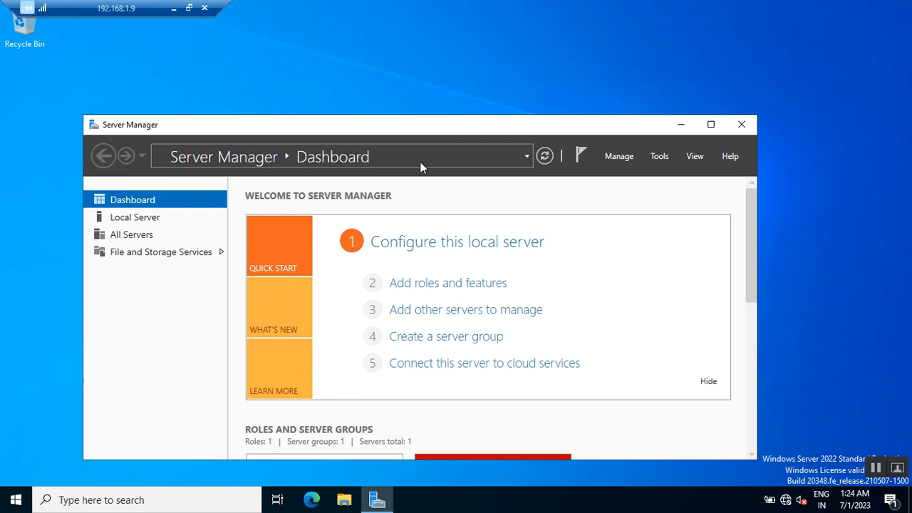
Step: Reopen Server Manager, dismiss the Windows Admin Center pop-up, and maximize the window
click(742, 124)
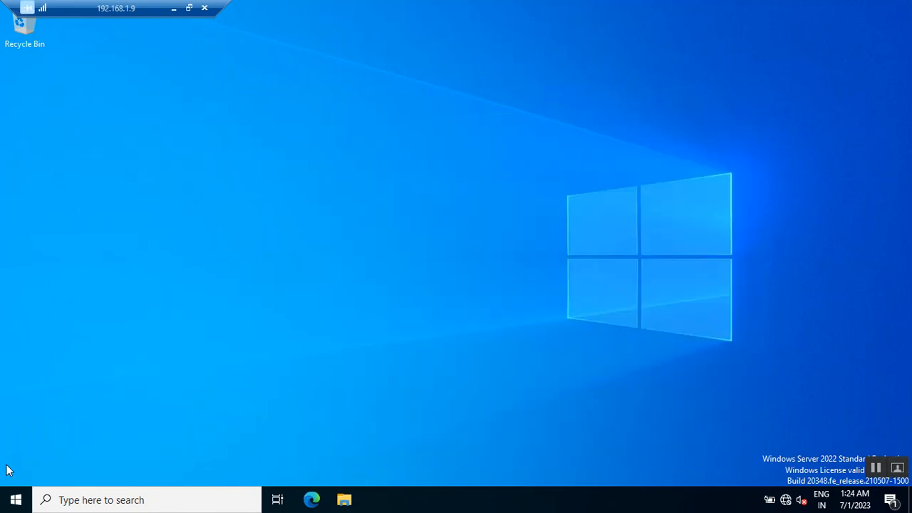
click(5, 499)
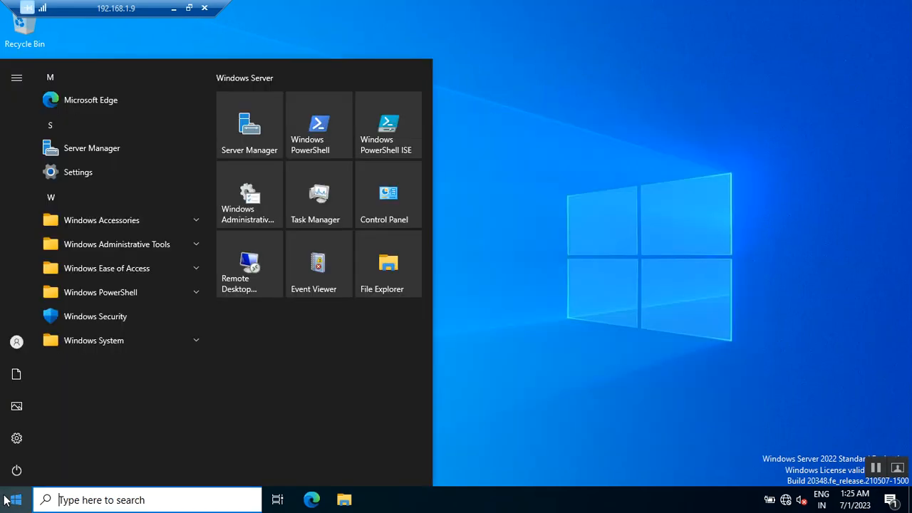
click(250, 123)
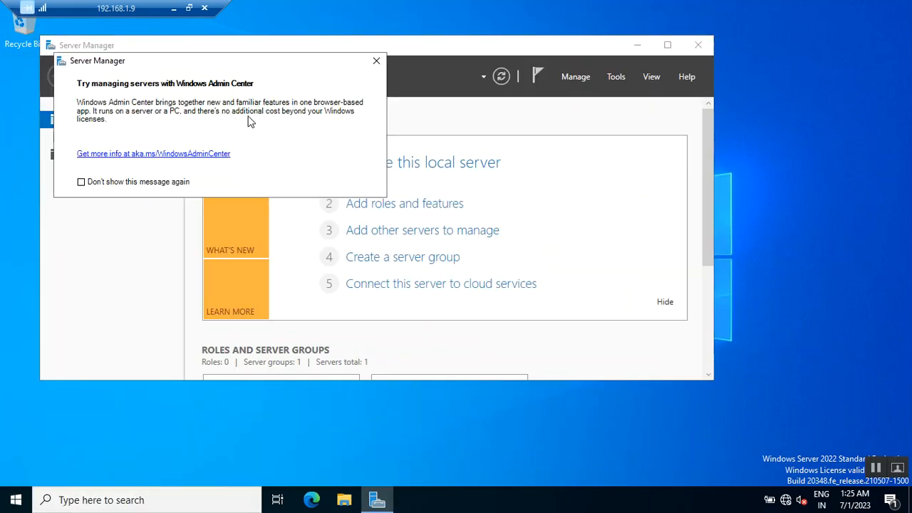
click(376, 60)
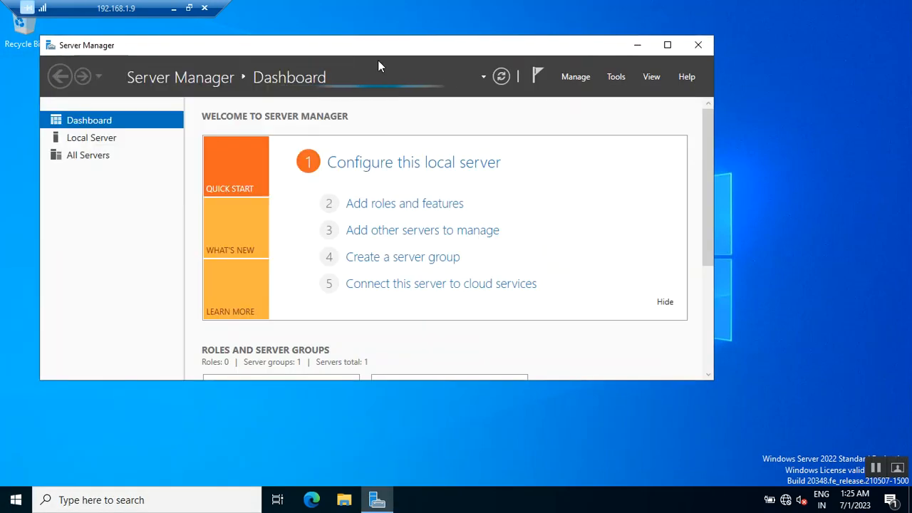
click(663, 50)
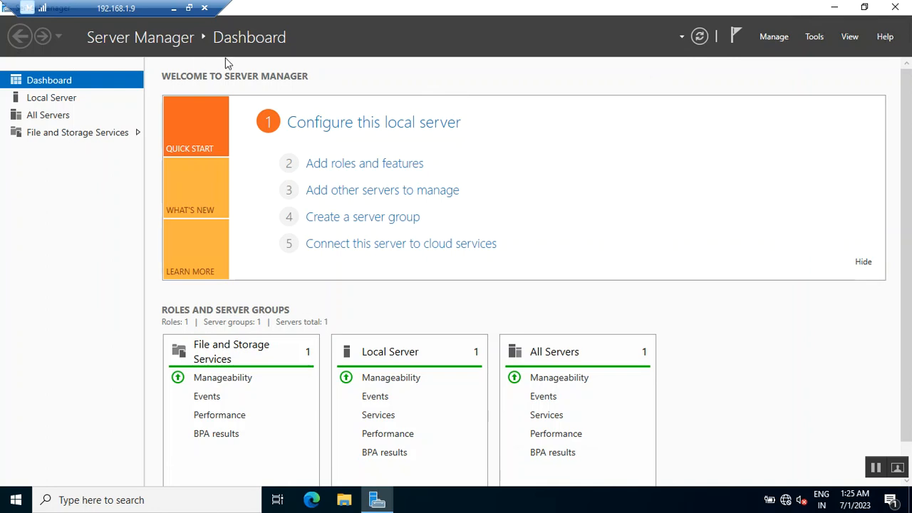
Step: Start the Add Roles and Features wizard with a role-based installation on server JCREDDYAD
click(777, 39)
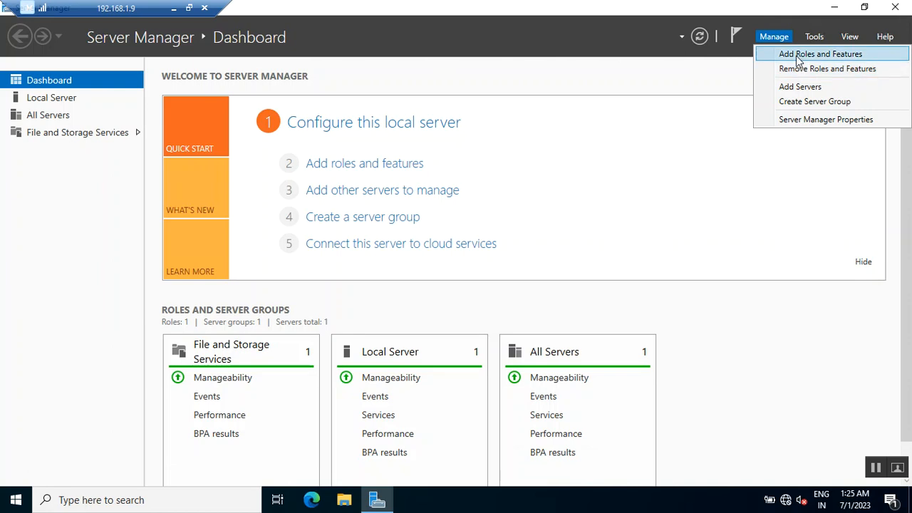
click(796, 56)
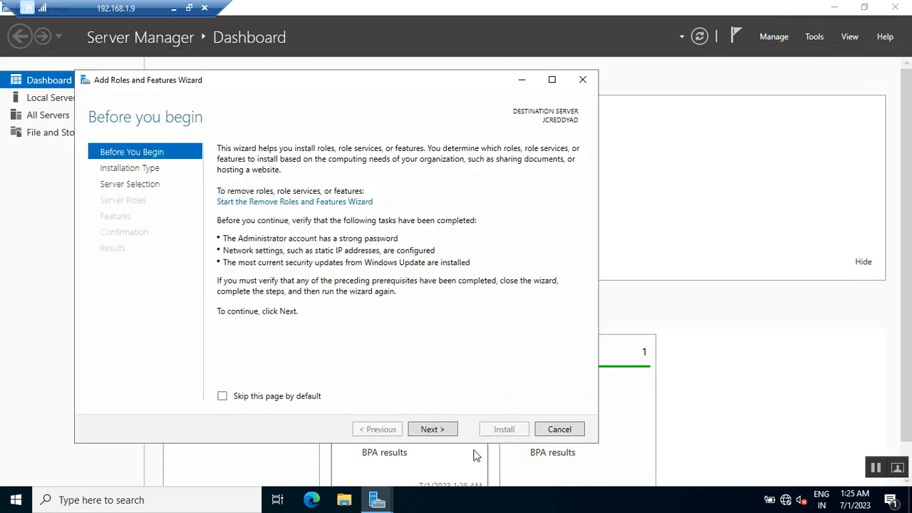
click(449, 434)
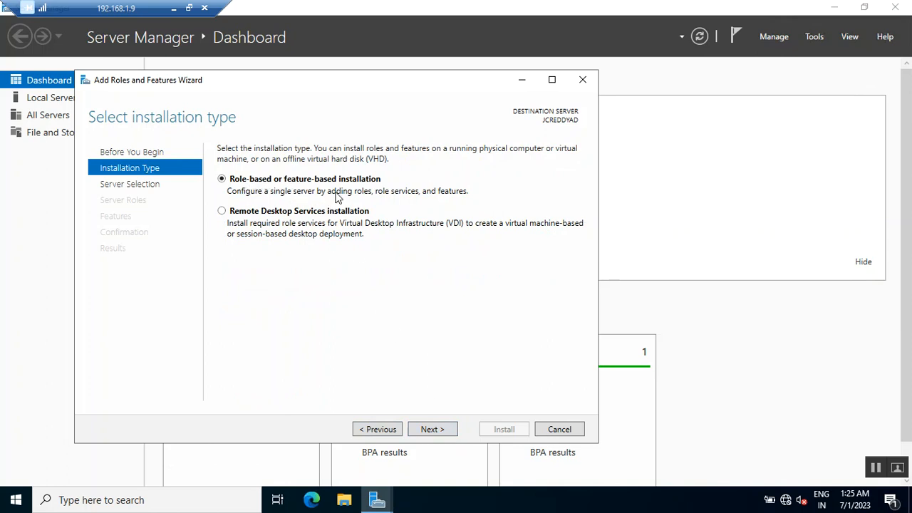
click(433, 431)
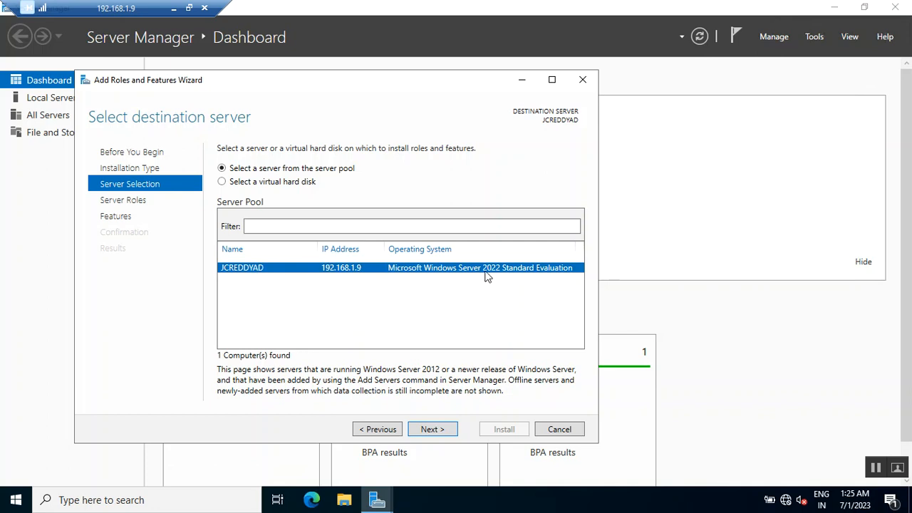
click(442, 430)
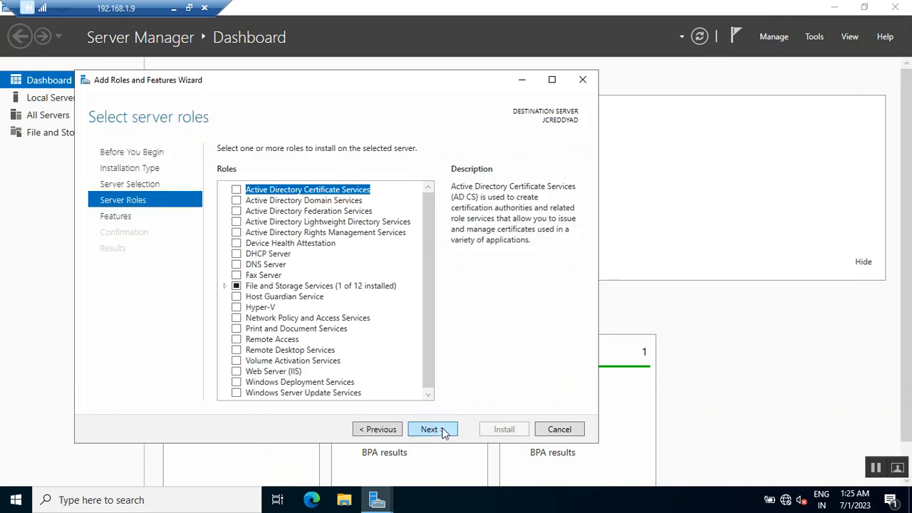
Step: Select the Active Directory Domain Services role, adding its required management features, and continue past the features page
click(236, 201)
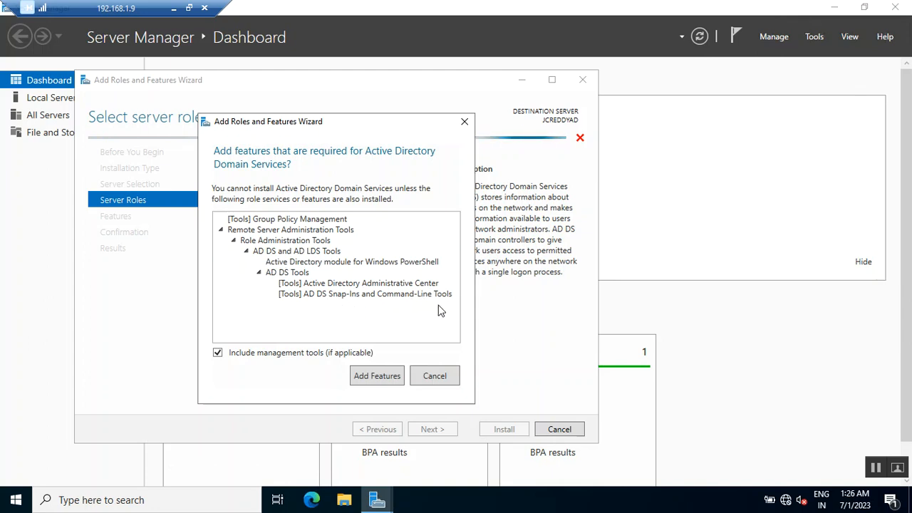
click(384, 378)
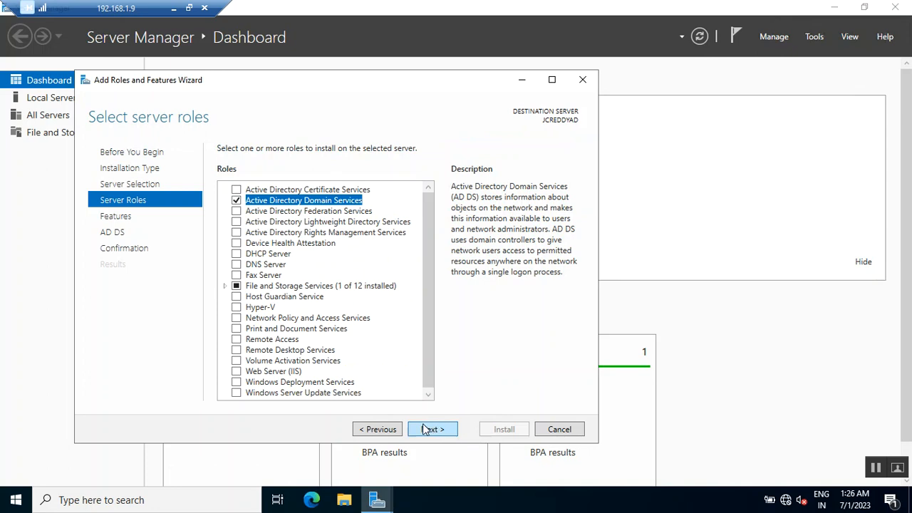
click(426, 429)
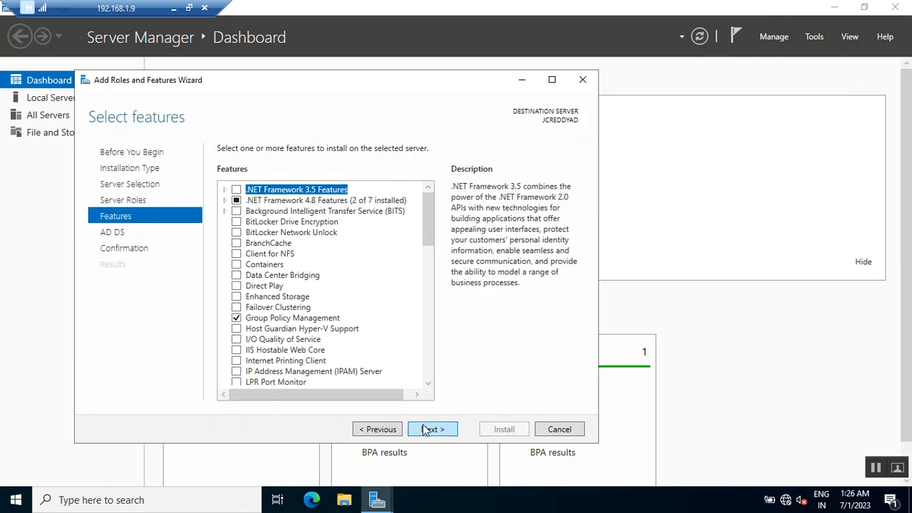
click(425, 430)
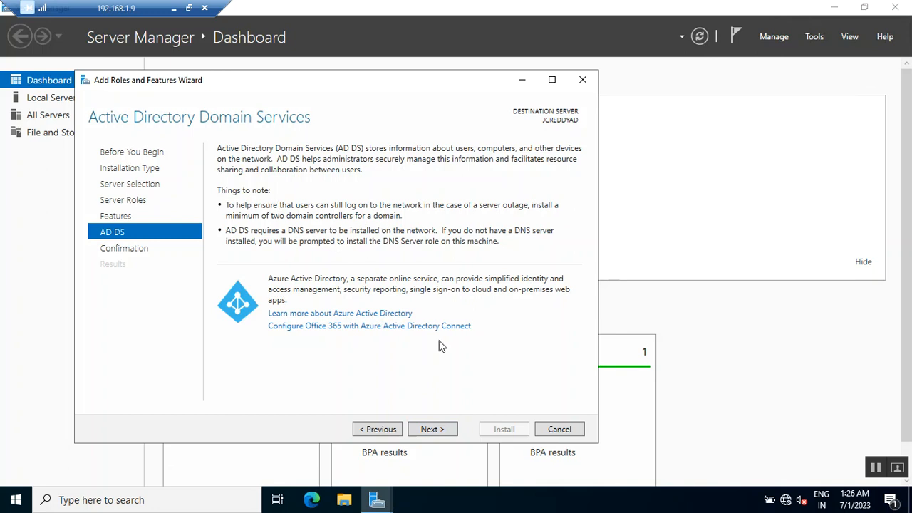
Step: Allow automatic restart if required, install the selected roles, and close the wizard when installation finishes
click(441, 431)
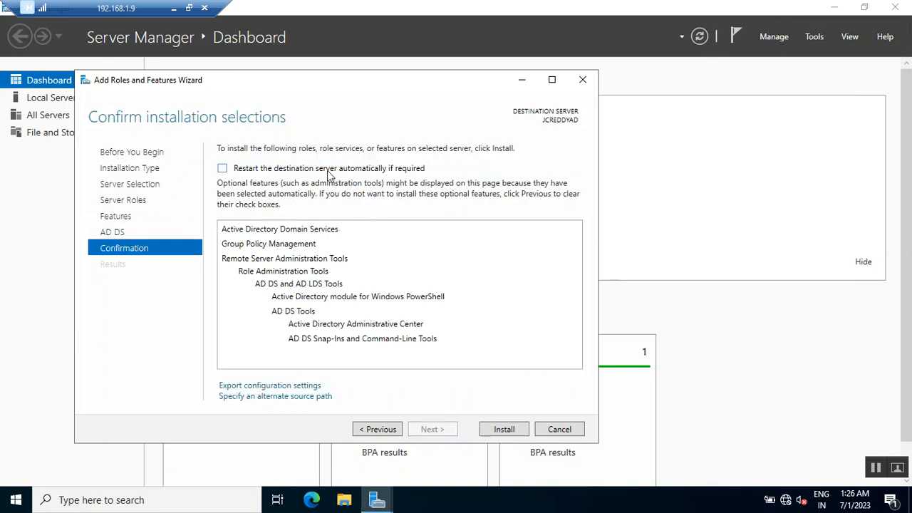
click(258, 170)
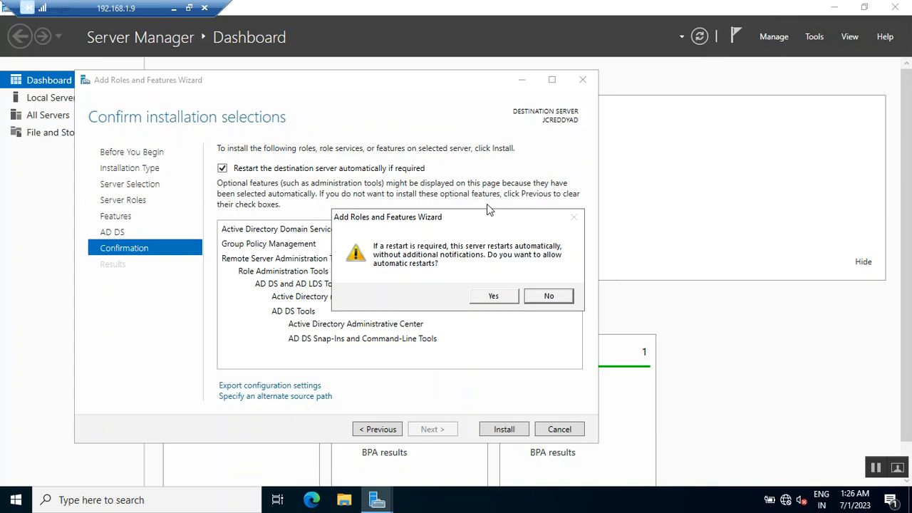
click(494, 297)
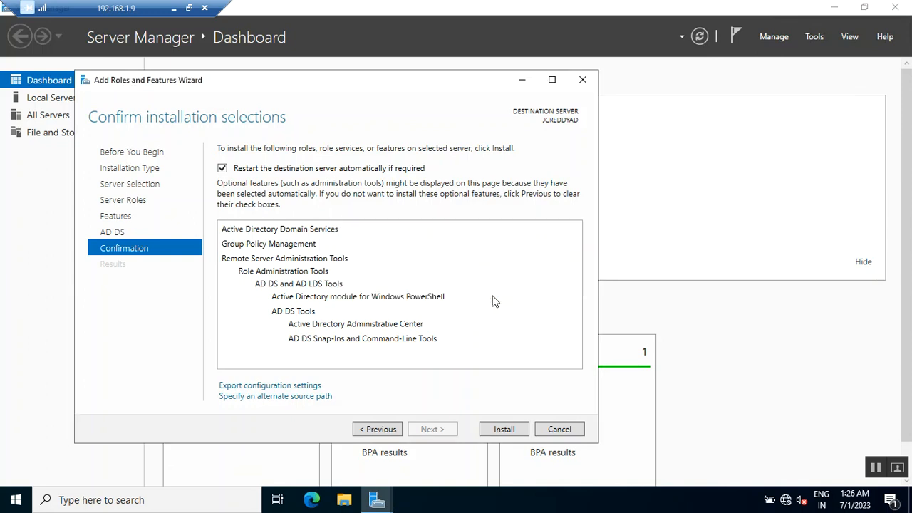
click(508, 430)
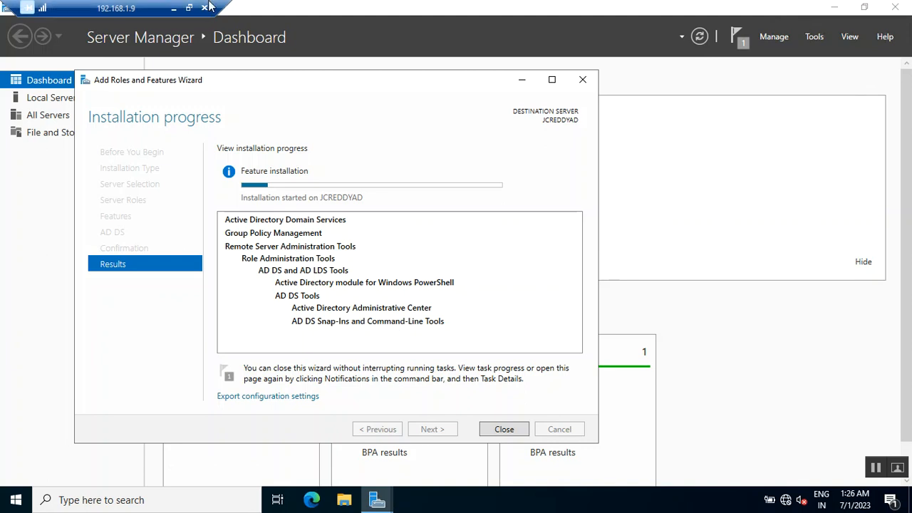
click(189, 8)
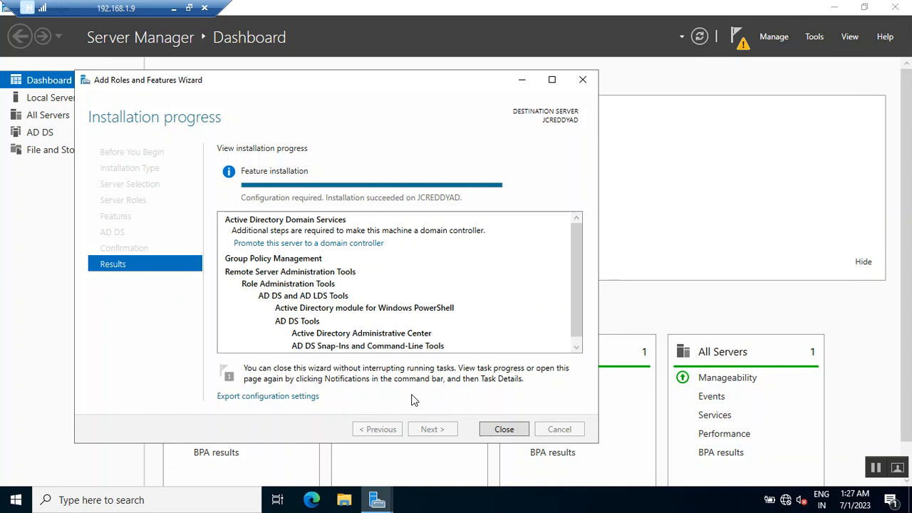
click(499, 429)
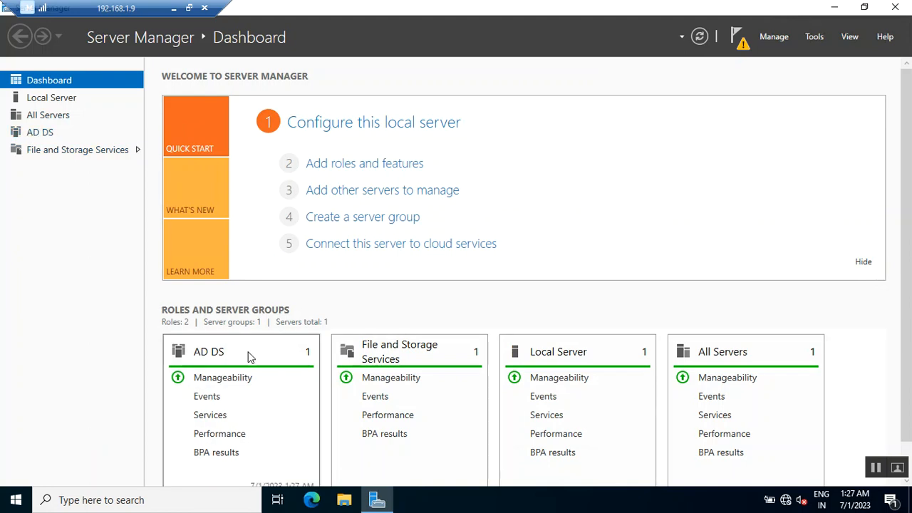
Step: Launch the promotion of this server to a domain controller and choose to add a new forest
click(736, 41)
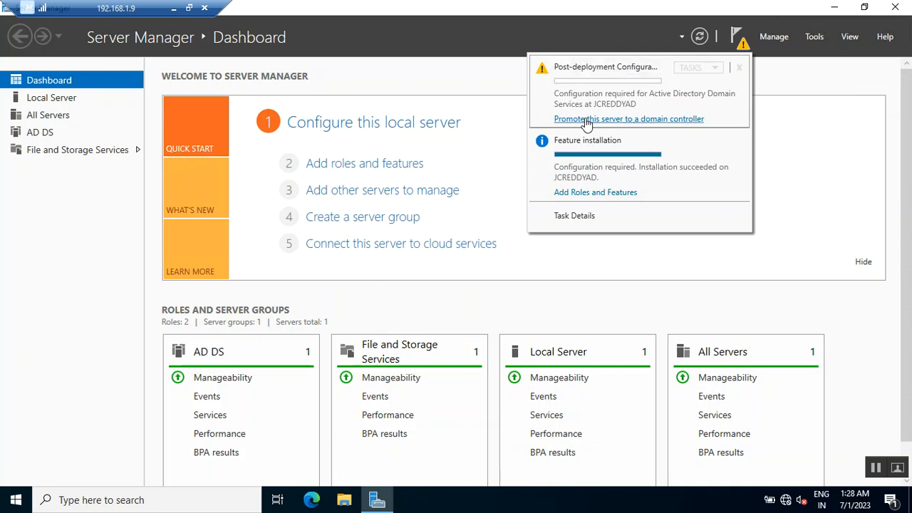
click(663, 120)
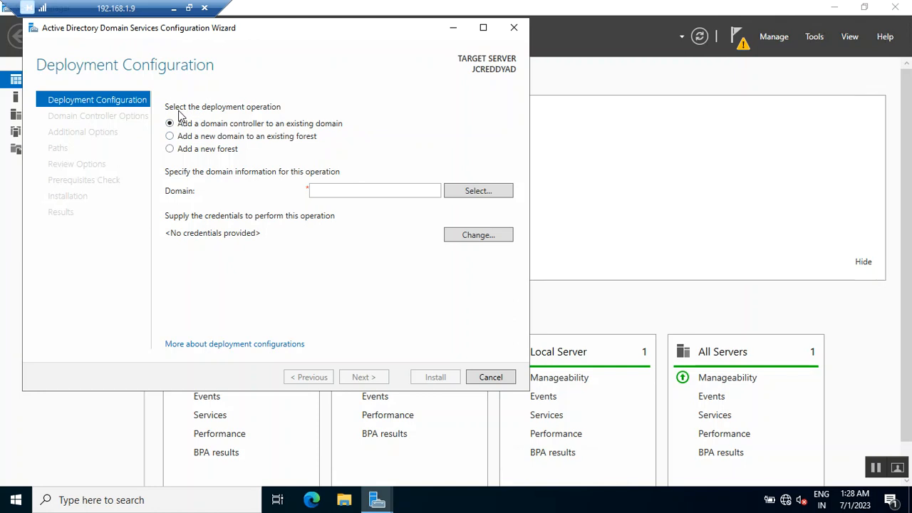
click(169, 137)
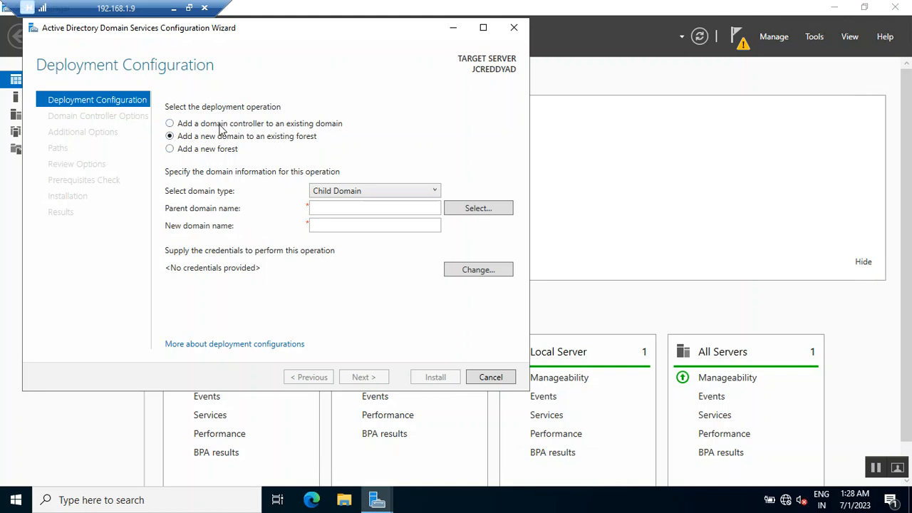
click(169, 136)
click(171, 150)
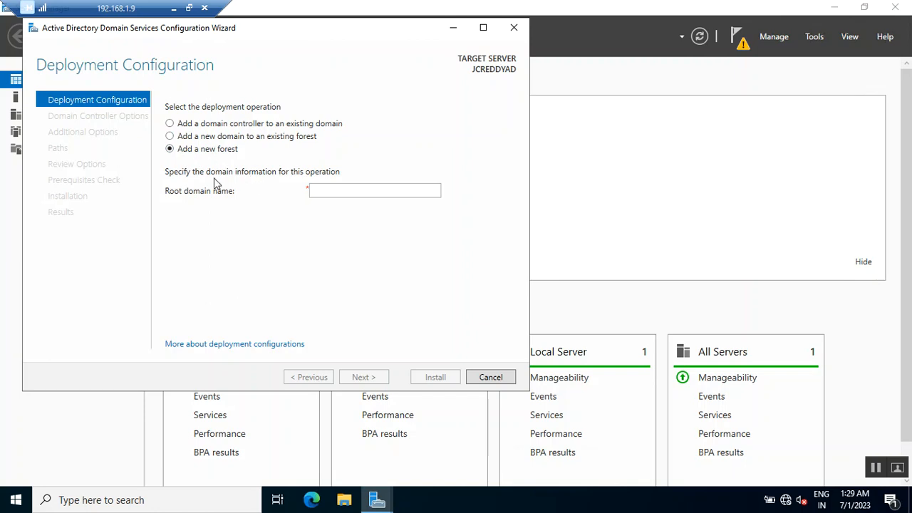
click(335, 191)
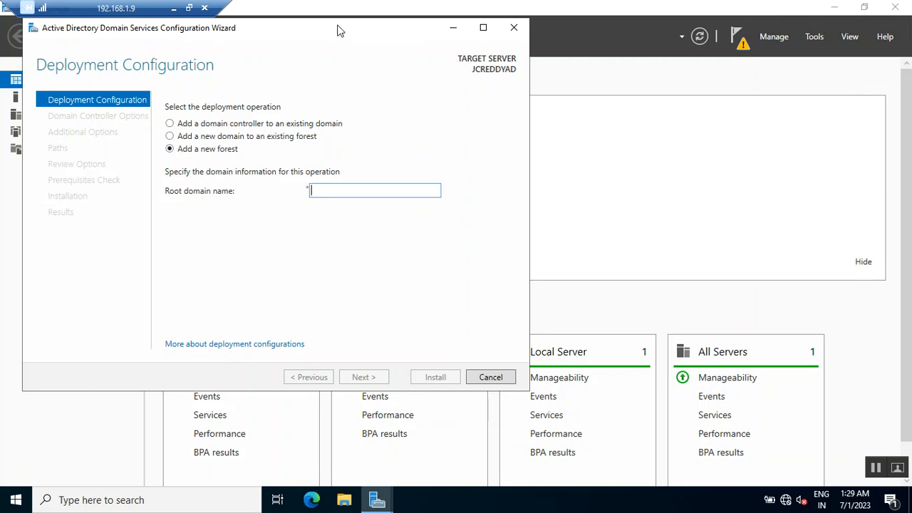
Step: Check the domain name in the pre checks notes and return to the configuration wizard
click(189, 7)
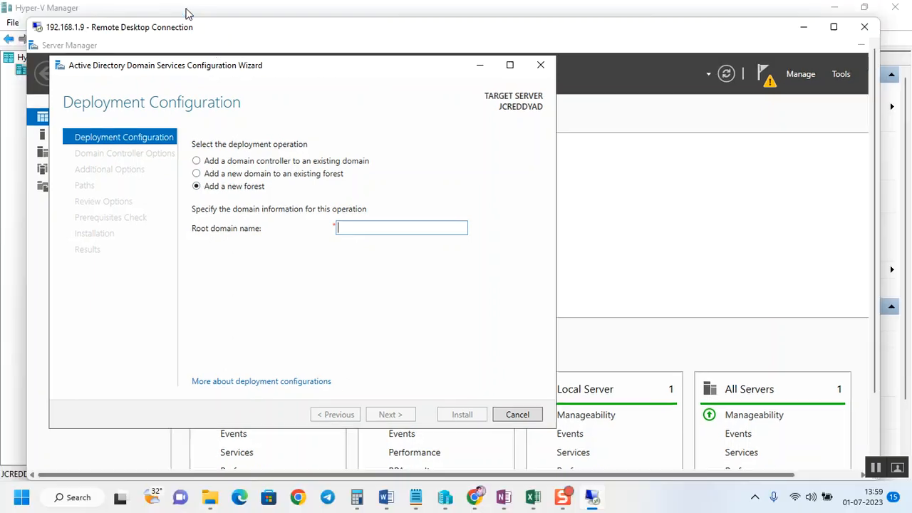
click(415, 497)
click(354, 438)
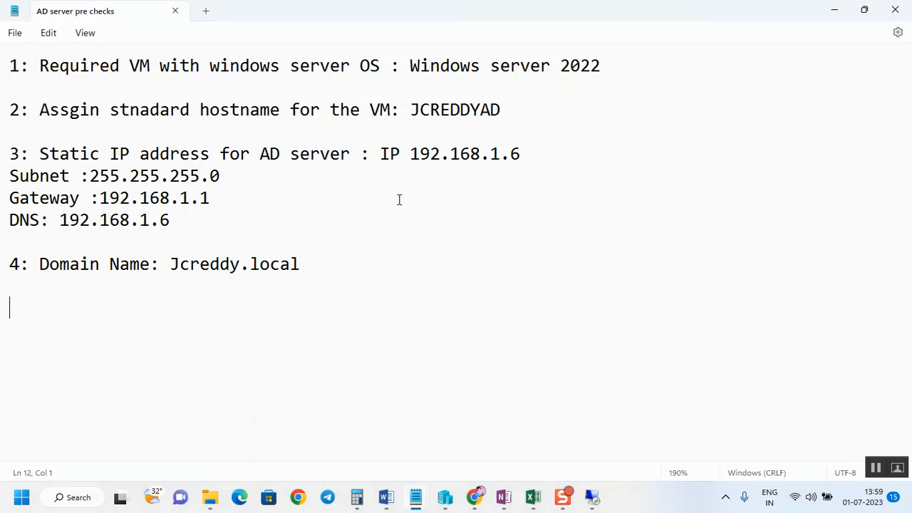
click(835, 10)
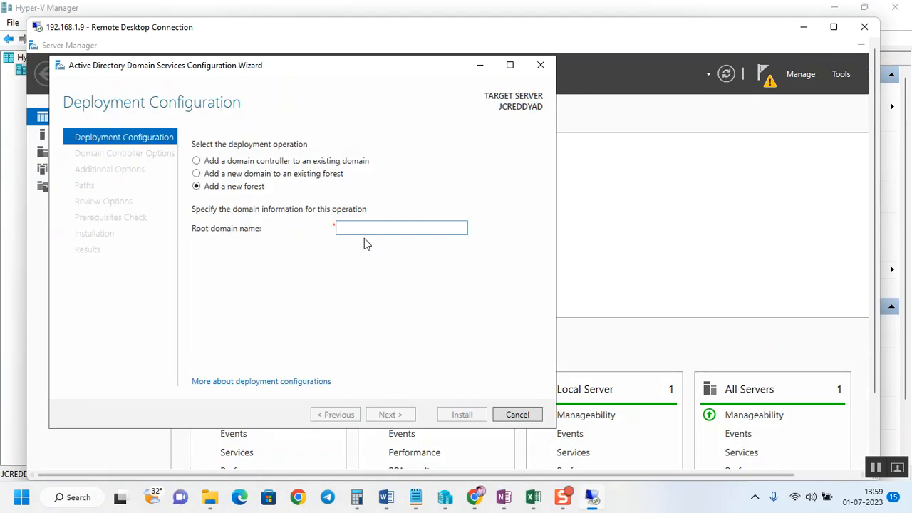
Step: Try to proceed with jcreddy as the root domain name and open the error details
text(jcreddy)
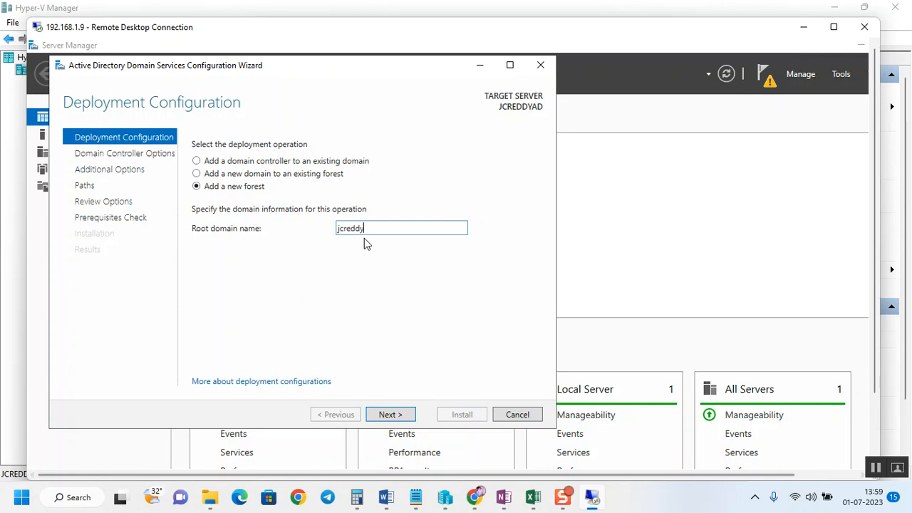
click(393, 414)
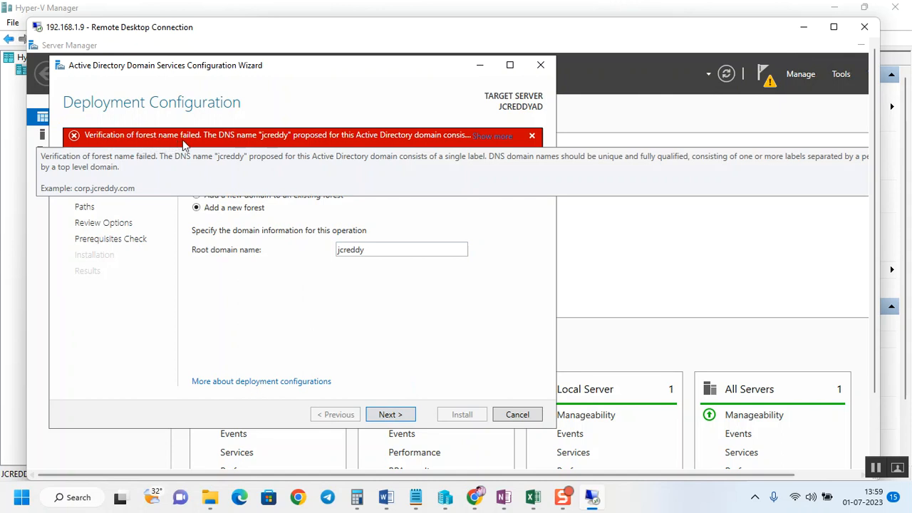
click(489, 138)
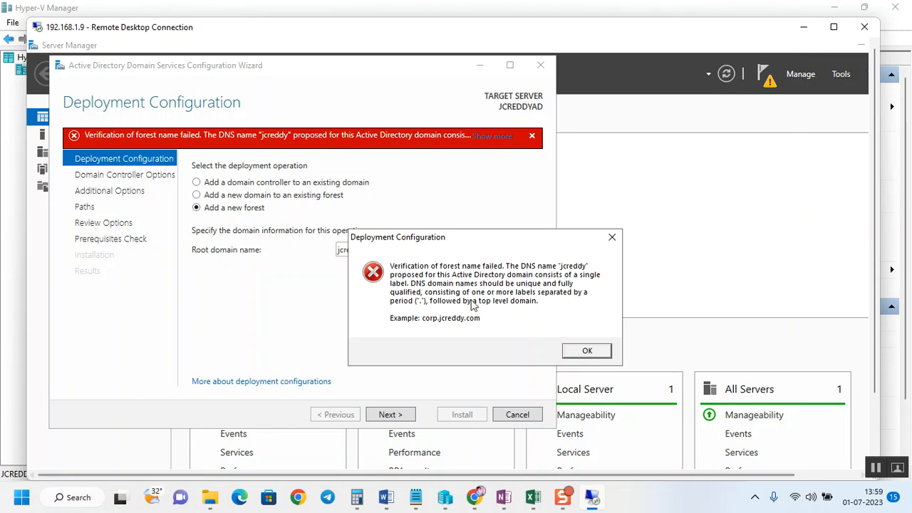
Step: Review the domain name in the pre checks notes, highlighting its .local suffix
mouse_move(448, 499)
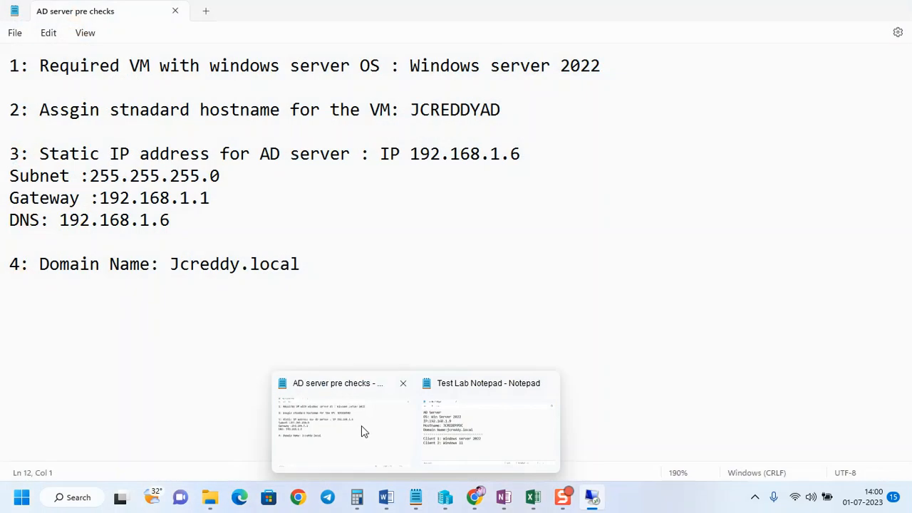
click(362, 428)
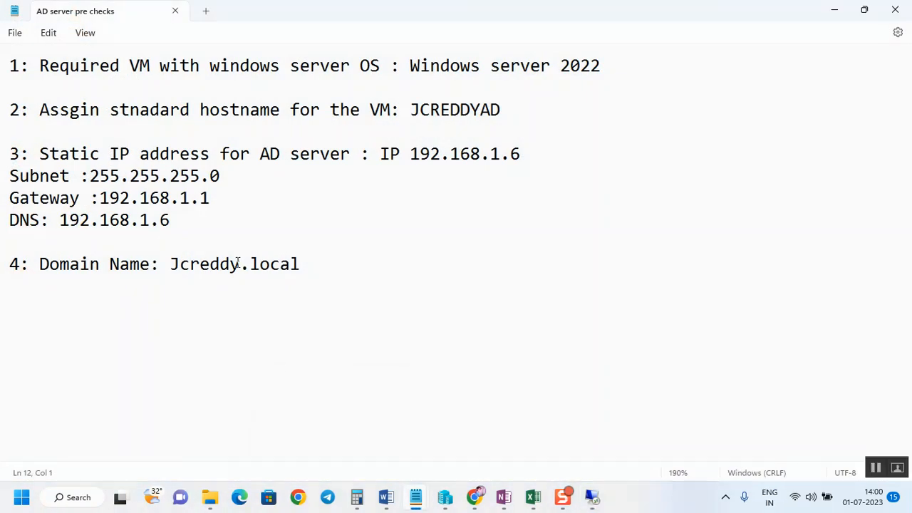
drag(241, 263, 171, 264)
click(307, 271)
drag(301, 264, 243, 263)
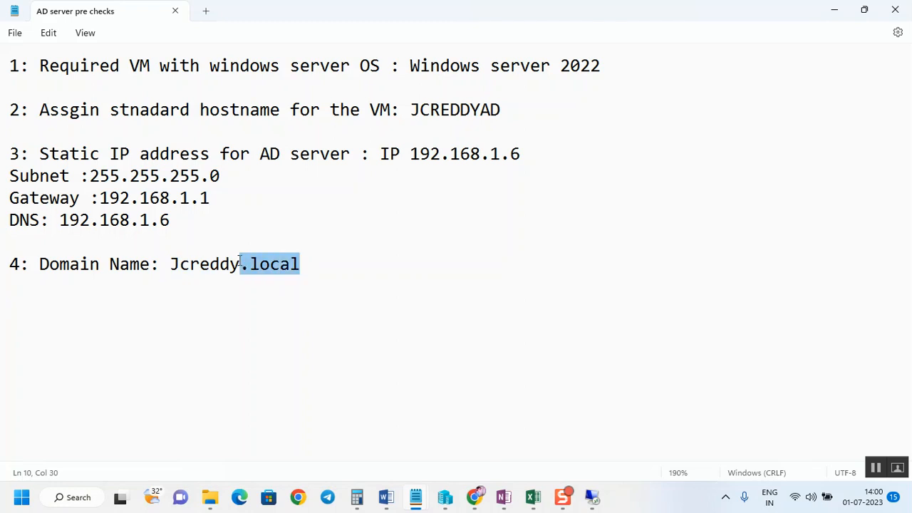
click(318, 276)
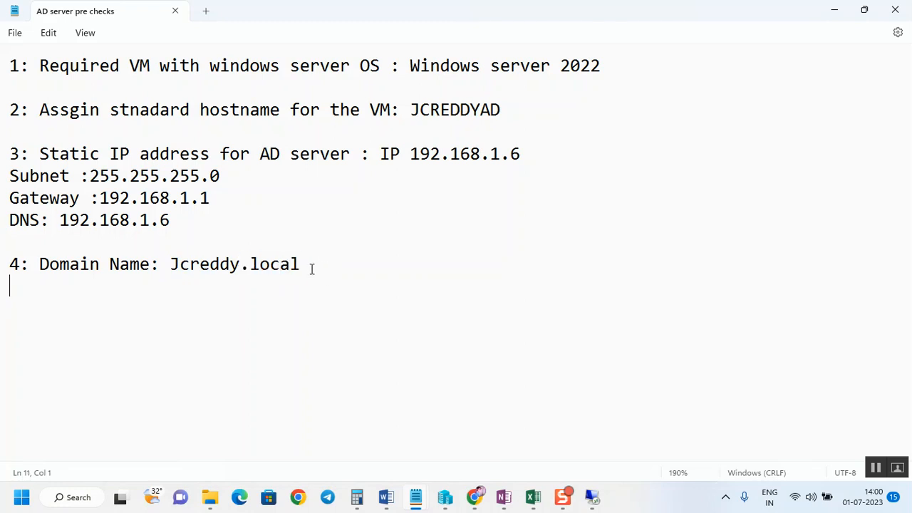
Step: Copy the domain name from the pre checks notes, set the root domain name to jcreddy.local, and continue
drag(307, 263, 175, 261)
key(ctrl+c)
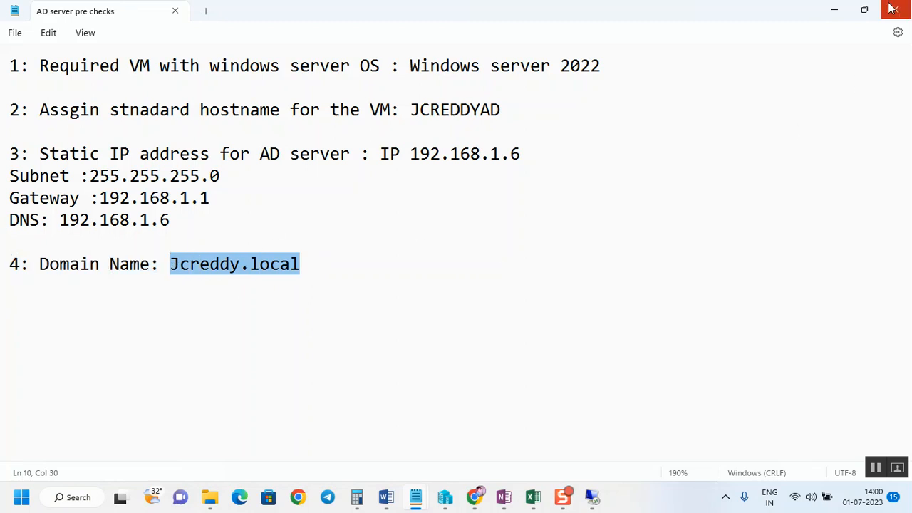
click(837, 12)
click(587, 351)
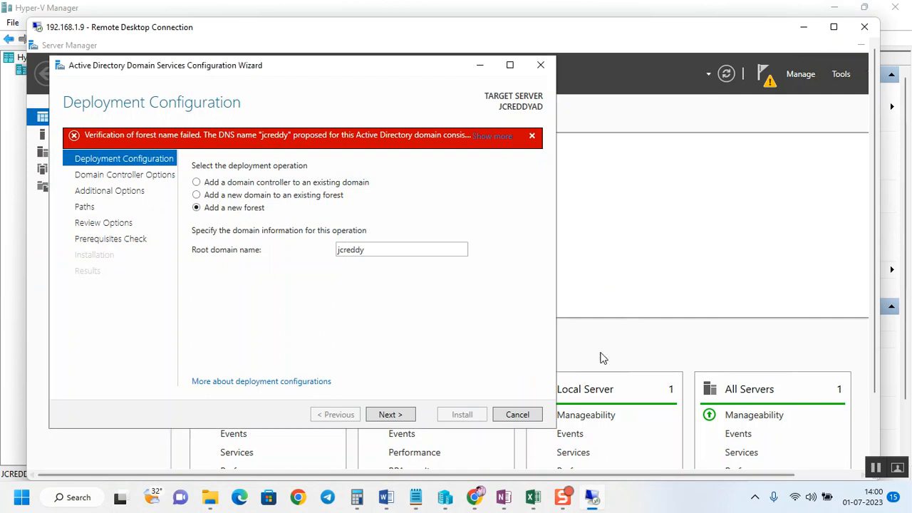
double_click(380, 248)
key(ctrl+v)
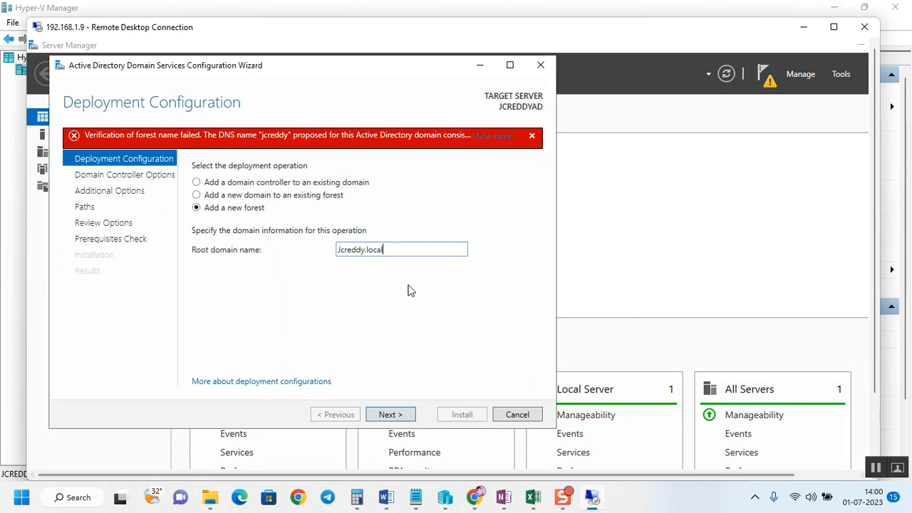
key(Delete)
text(j)
click(400, 414)
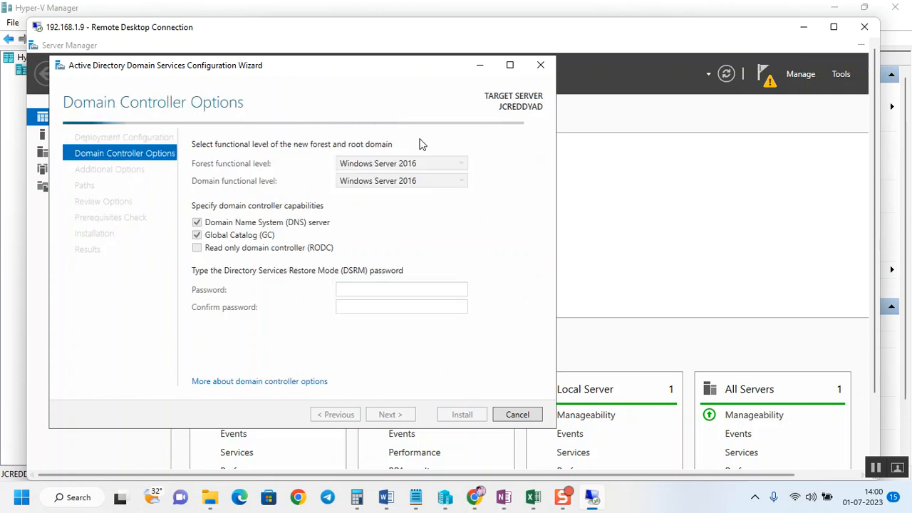
Step: Examine the forest and domain functional level options available in the wizard
double_click(224, 23)
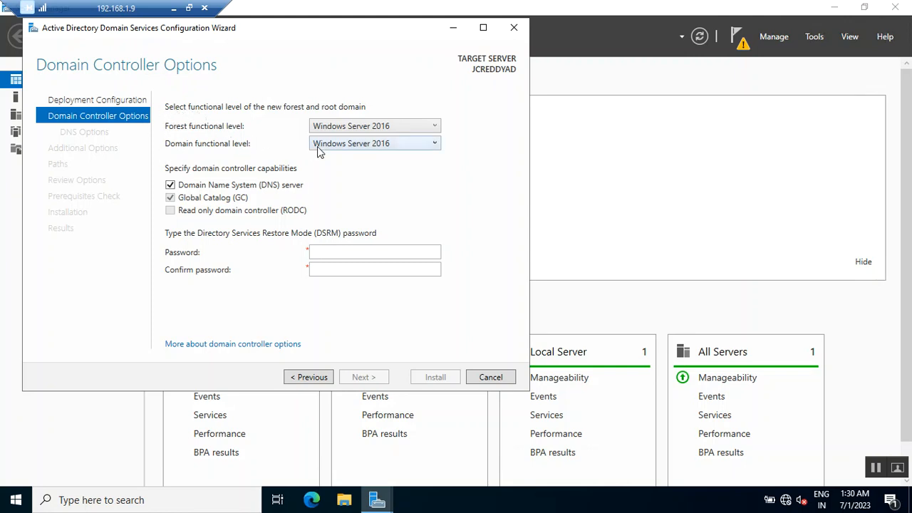
click(370, 128)
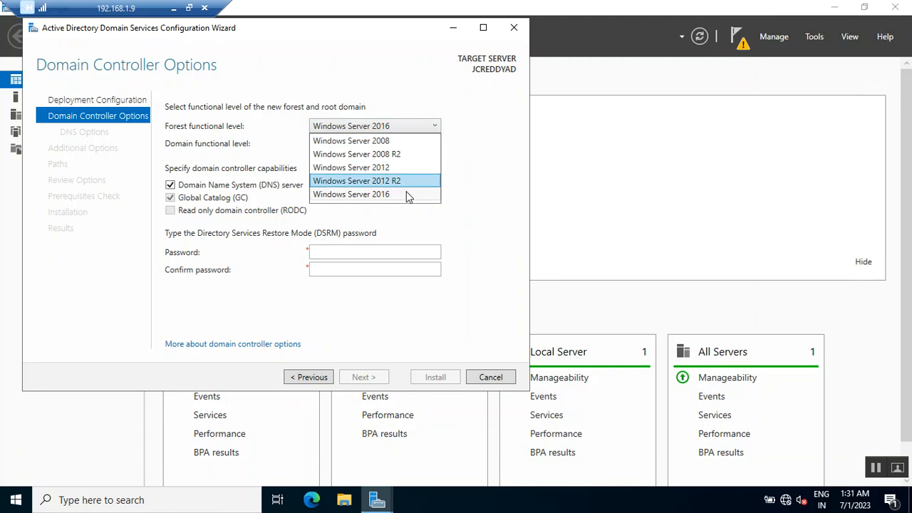
click(485, 137)
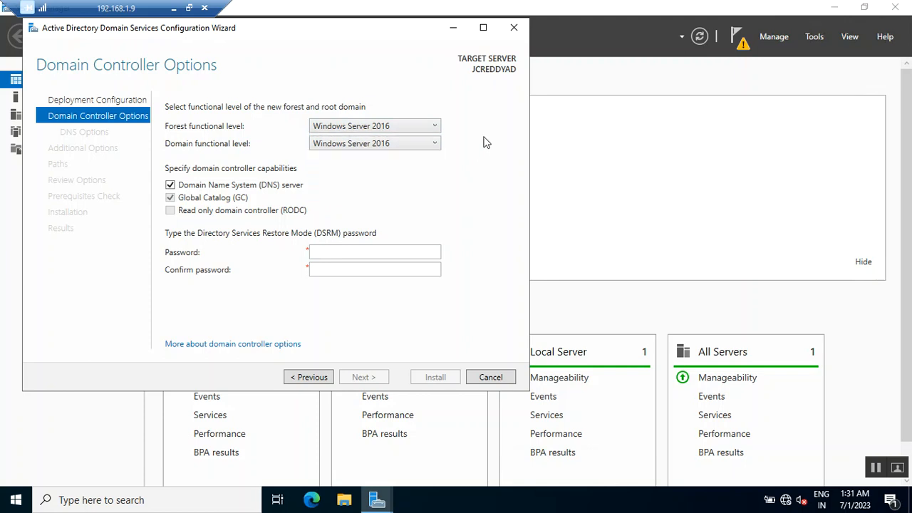
click(404, 146)
click(503, 192)
click(377, 126)
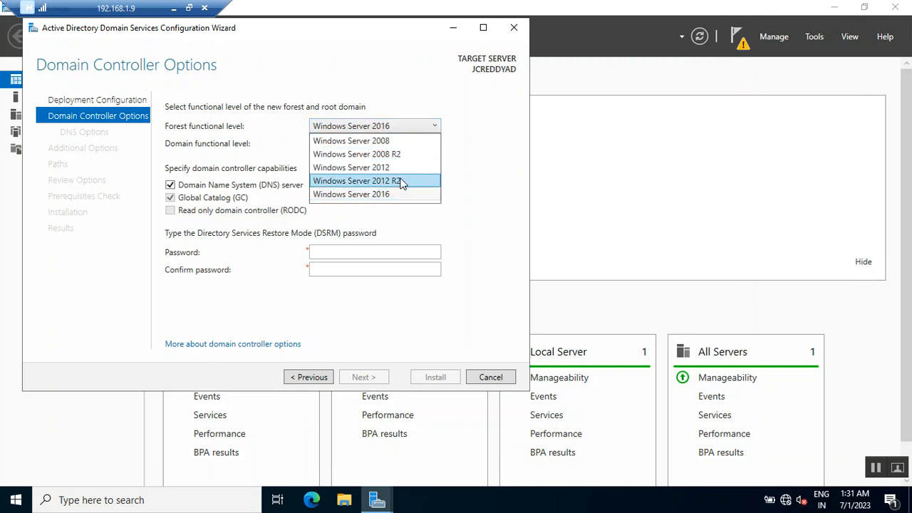
click(485, 161)
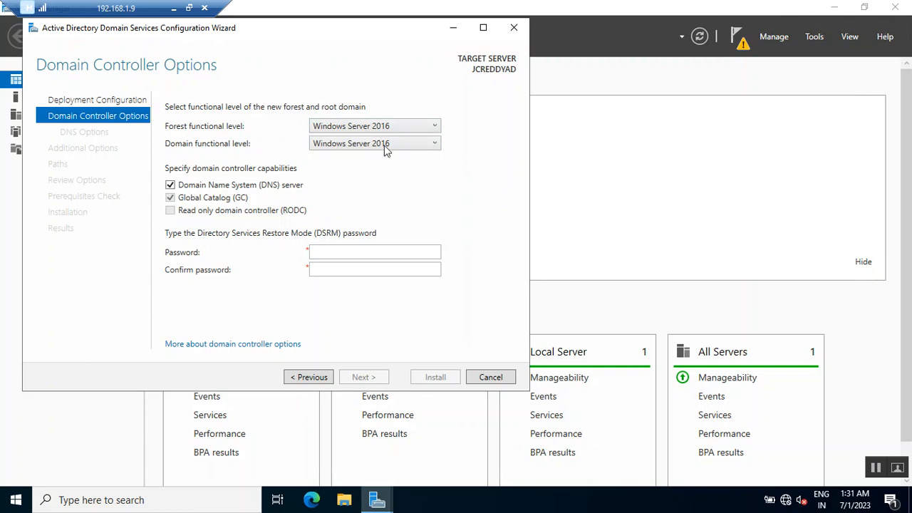
click(340, 141)
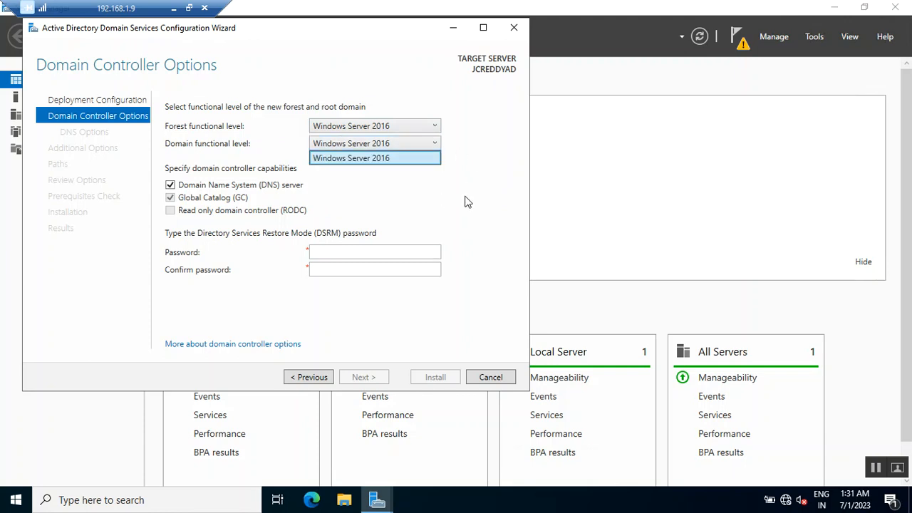
click(465, 203)
click(352, 126)
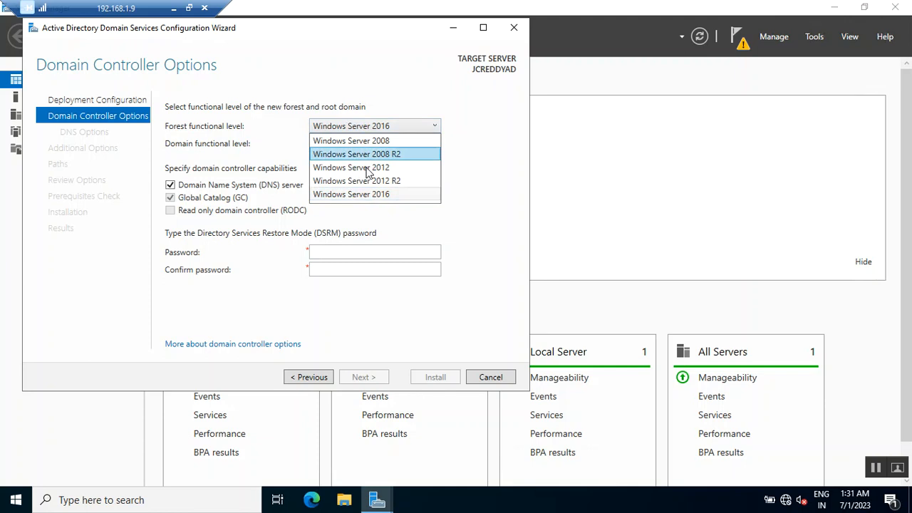
click(363, 141)
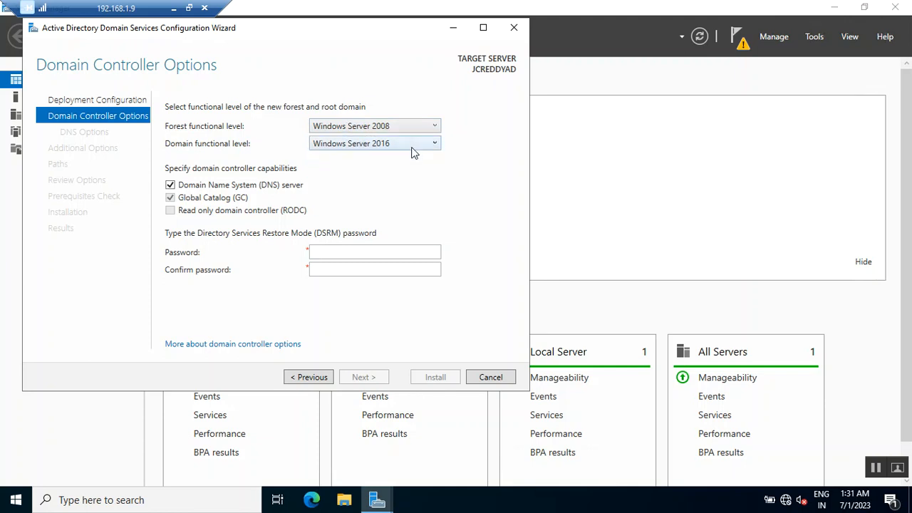
click(413, 146)
click(471, 154)
click(423, 134)
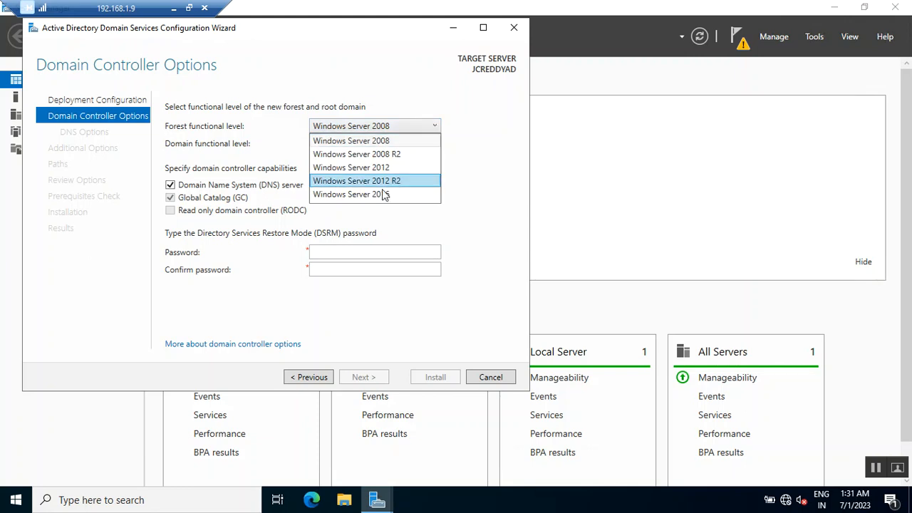
click(379, 196)
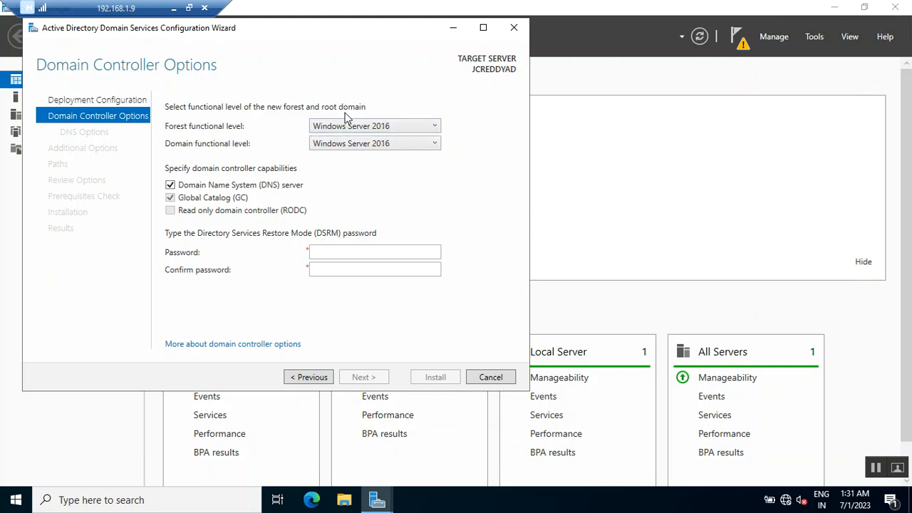
Step: Set both the forest and the domain functional levels to Windows Server 2012 R2
click(363, 144)
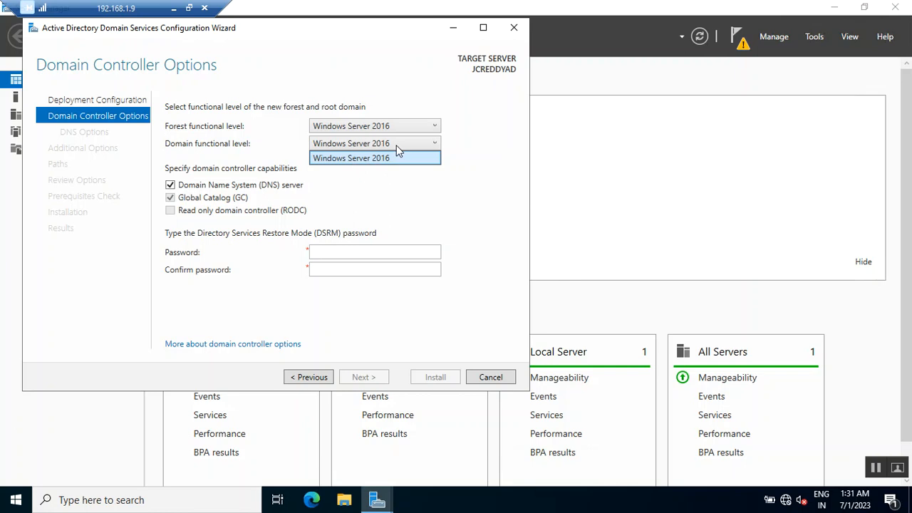
click(362, 128)
click(361, 129)
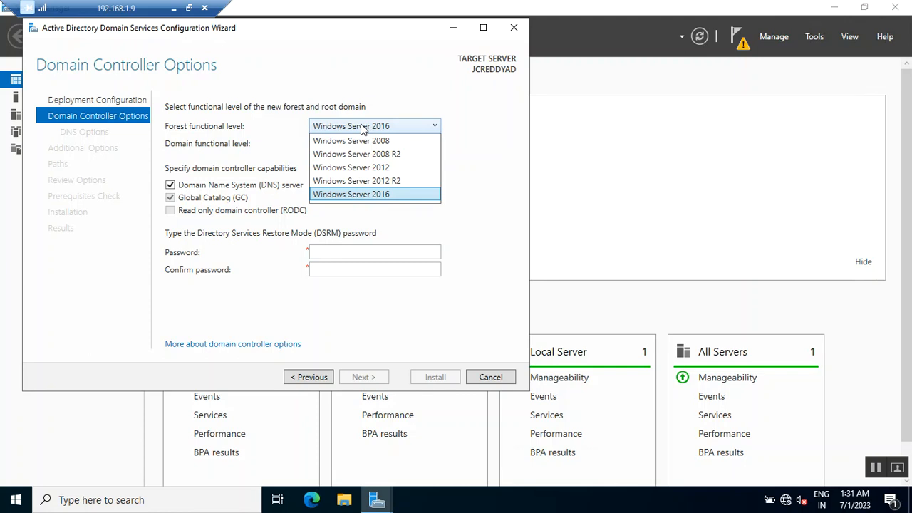
click(388, 184)
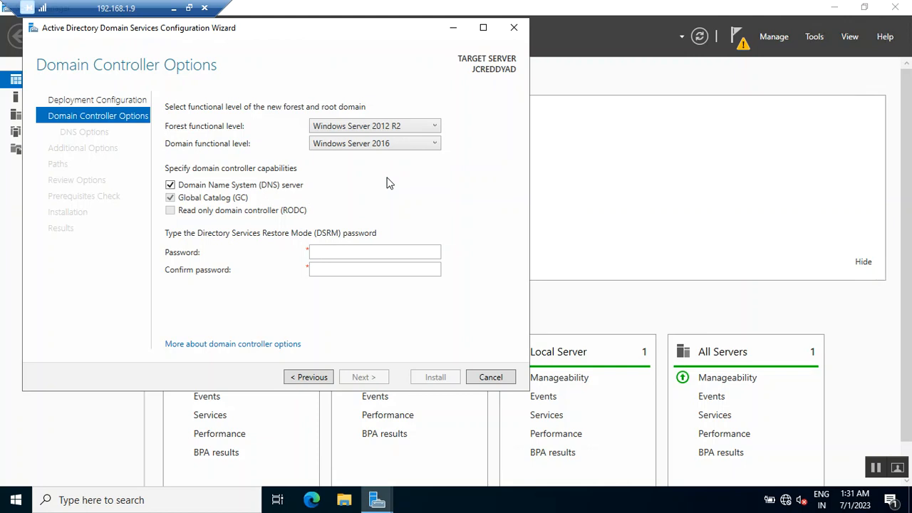
click(377, 146)
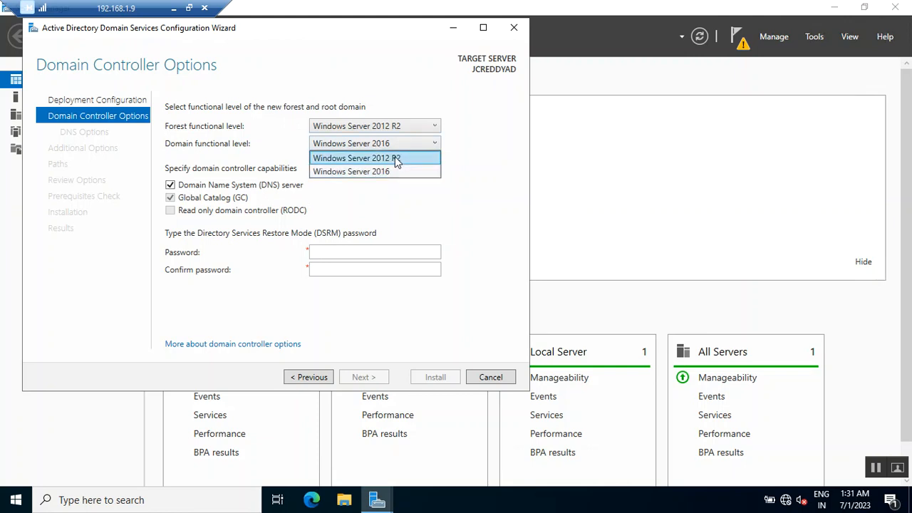
click(397, 160)
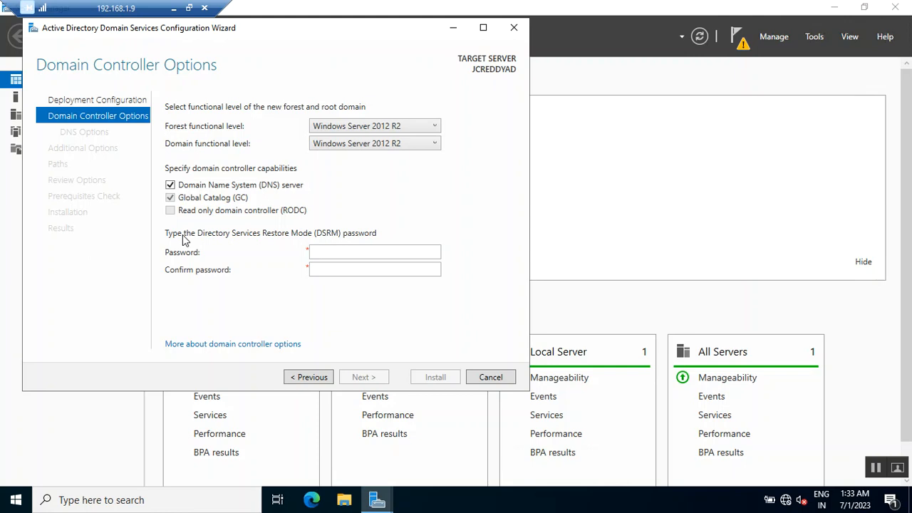
Step: Enter and confirm the Directory Services Restore Mode (DSRM) password, then continue
click(339, 255)
text(*******)
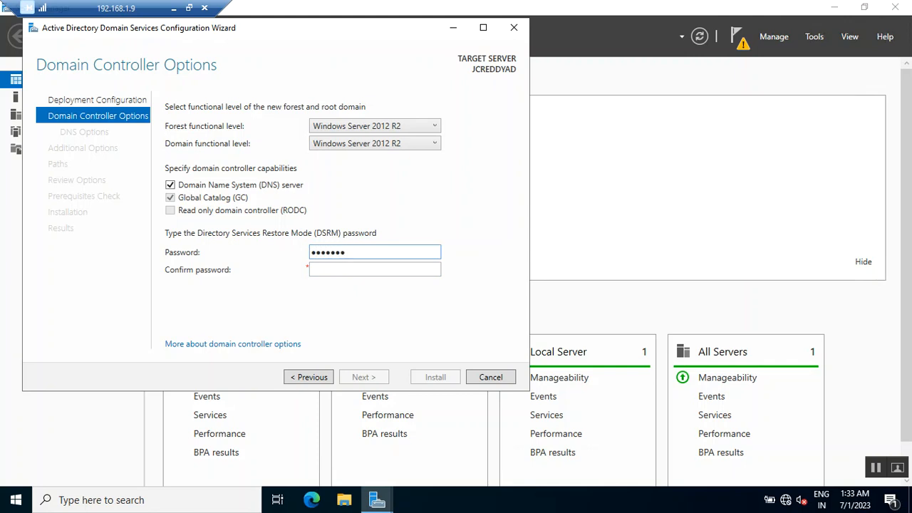
text(****)
key(Tab)
text(*******)
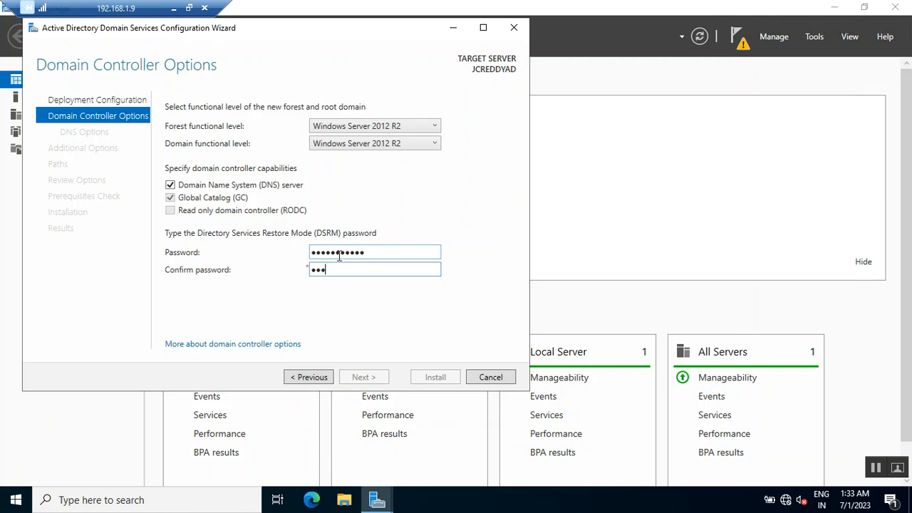
text(****)
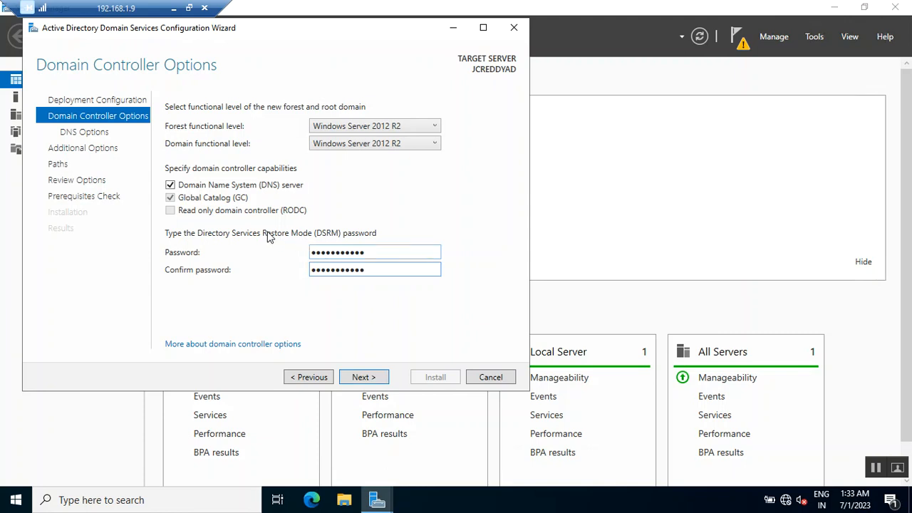
click(364, 378)
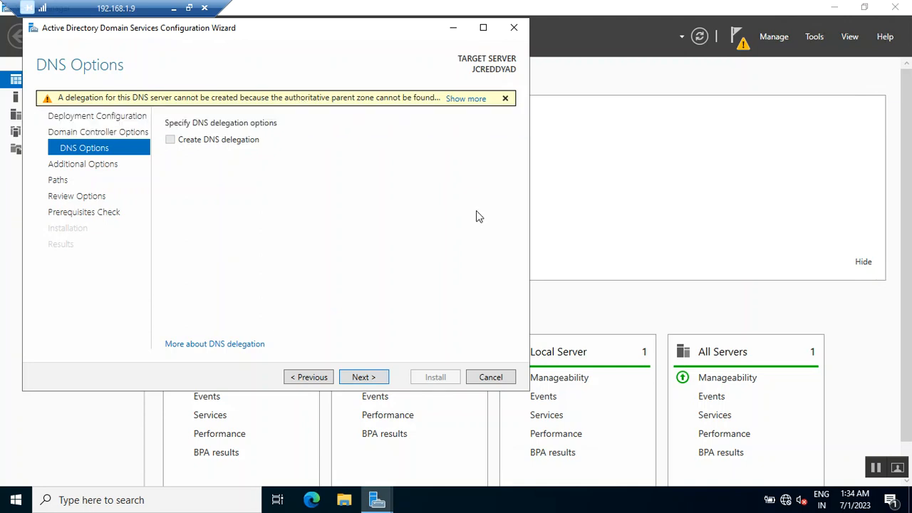
Step: Continue past the DNS options without delegation and check the NetBIOS domain name JCREDDY
click(364, 377)
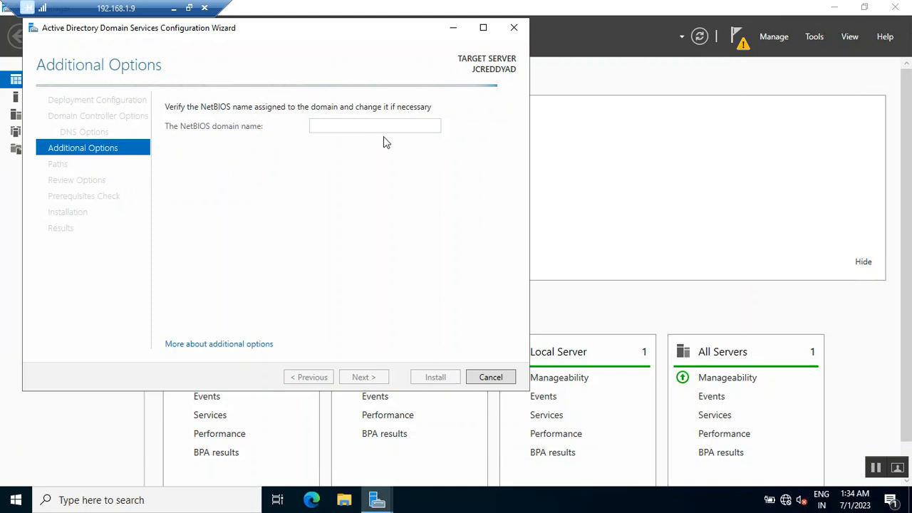
double_click(346, 126)
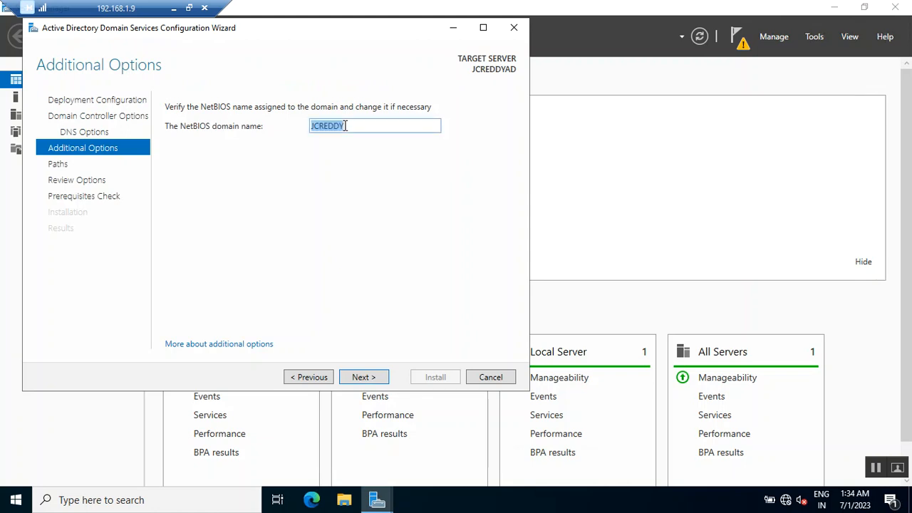
click(355, 127)
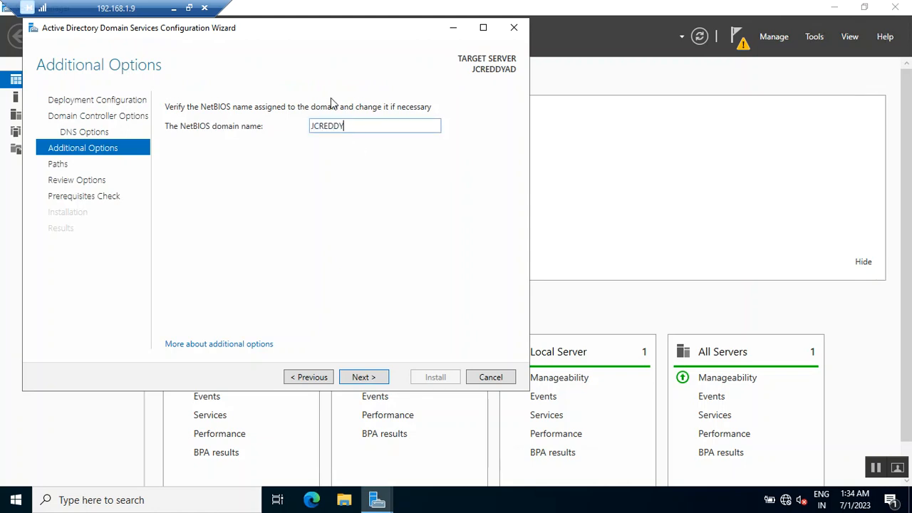
Step: Compare the NetBIOS name against the domain name in the pre checks notes
click(189, 8)
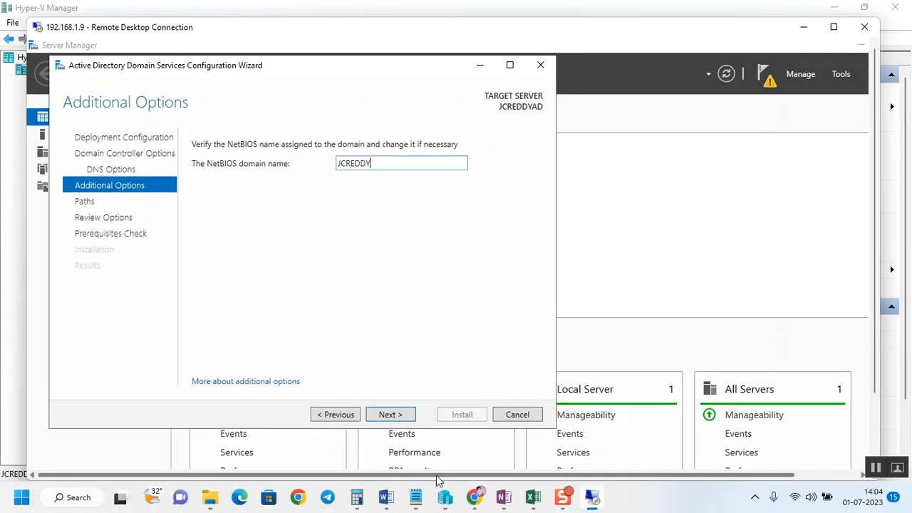
mouse_move(416, 496)
click(332, 415)
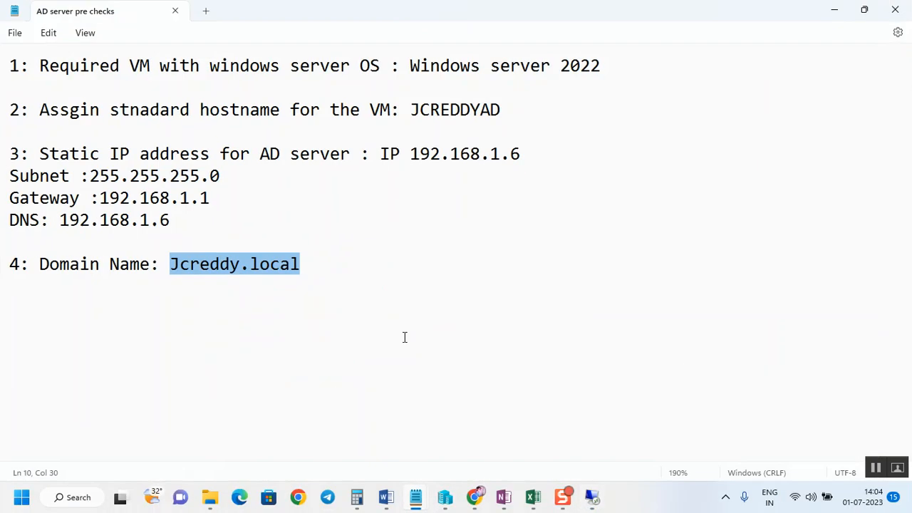
click(311, 261)
drag(312, 261, 173, 263)
click(839, 12)
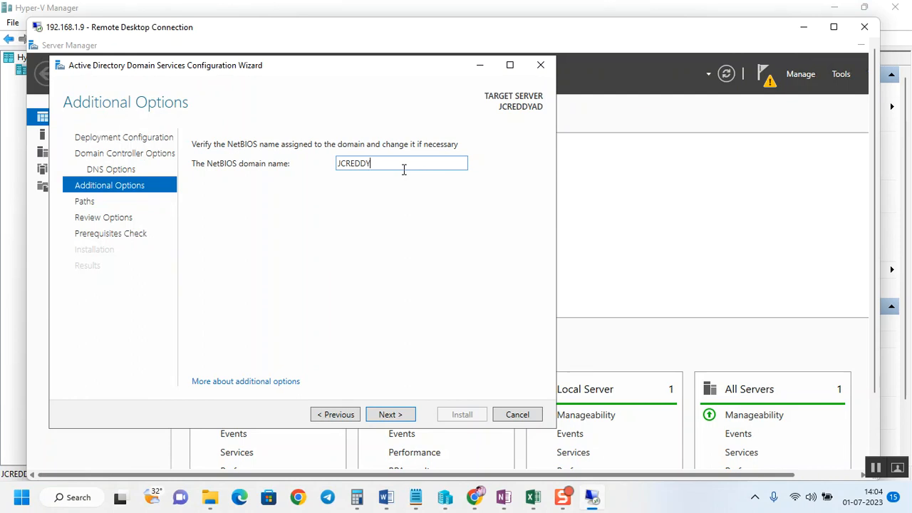
Step: Accept the NetBIOS name and the default database, log files and SYSVOL folder paths
click(385, 415)
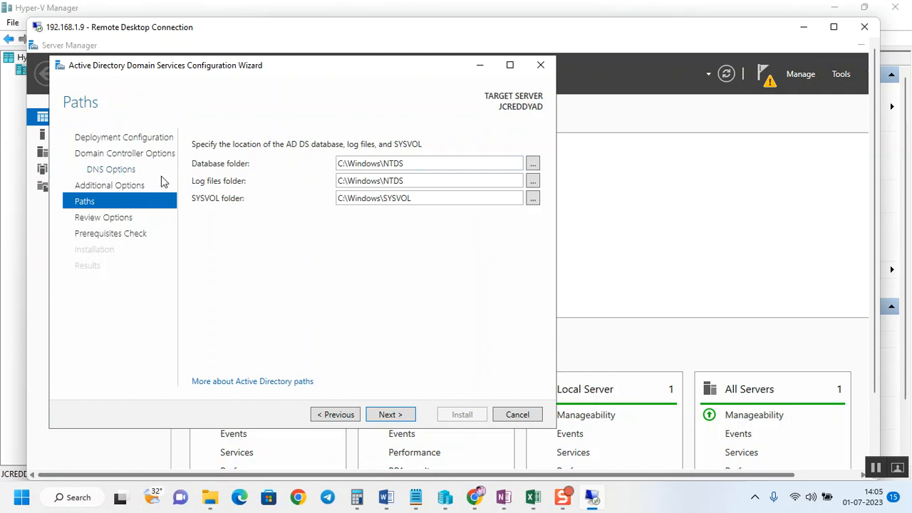
triple_click(417, 181)
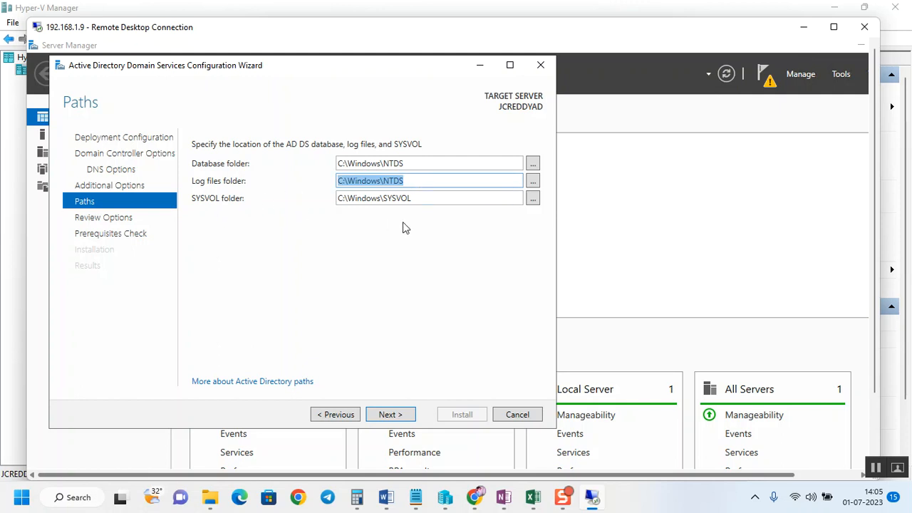
triple_click(425, 199)
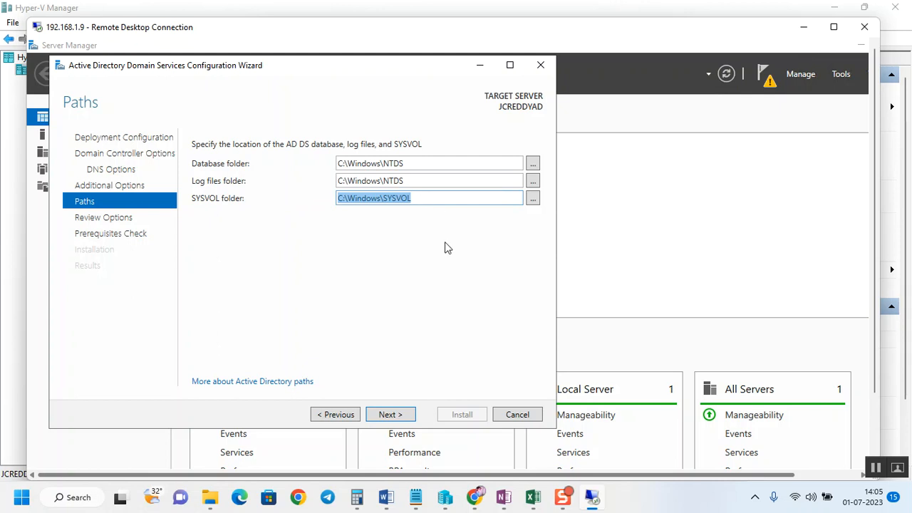
click(362, 246)
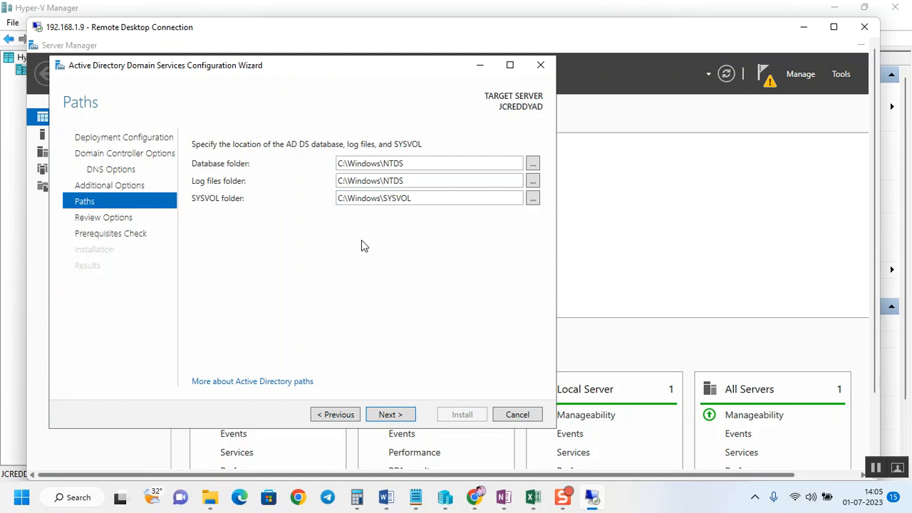
click(392, 414)
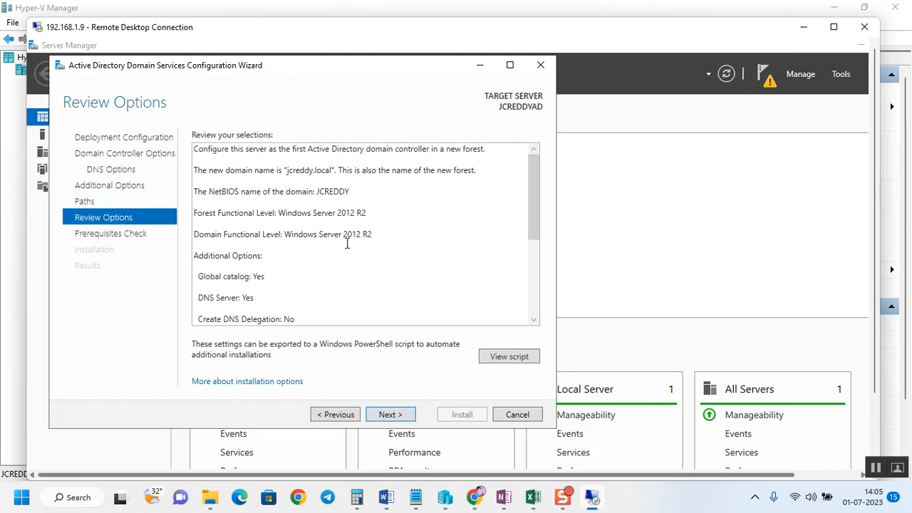
Step: Review the summary of selected configuration options
scroll(374, 299, down, 3)
scroll(375, 300, up, 2)
scroll(374, 299, up, 1)
key(ctrl+a)
click(467, 154)
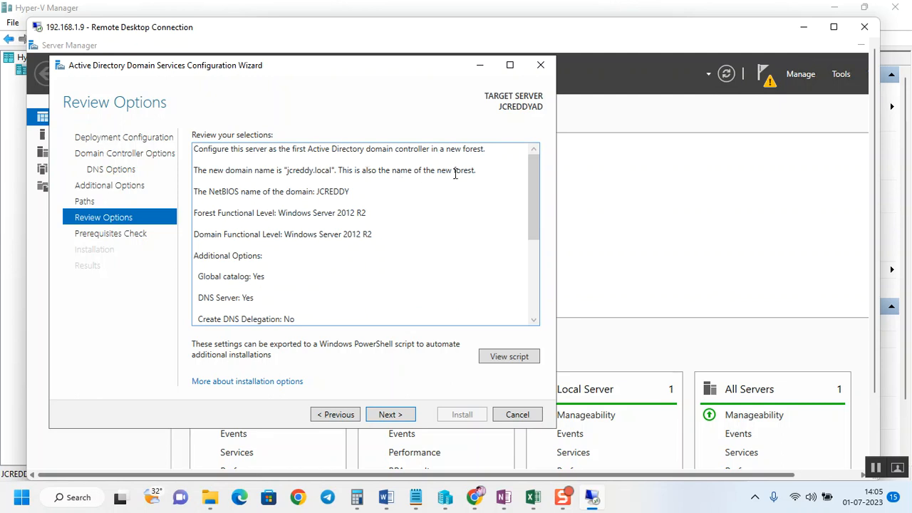
Step: Scroll through the full list of selections, including the folder paths and DNS server settings
drag(478, 171, 335, 167)
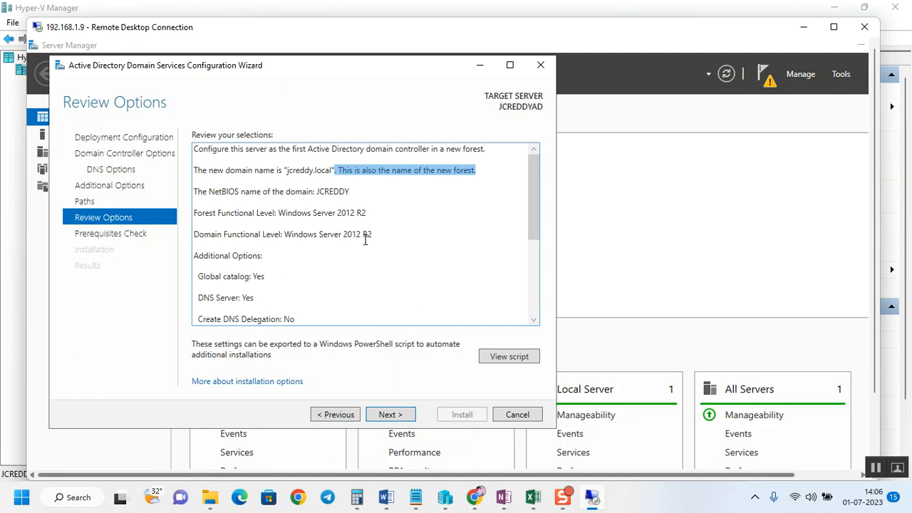
scroll(329, 271, down, 5)
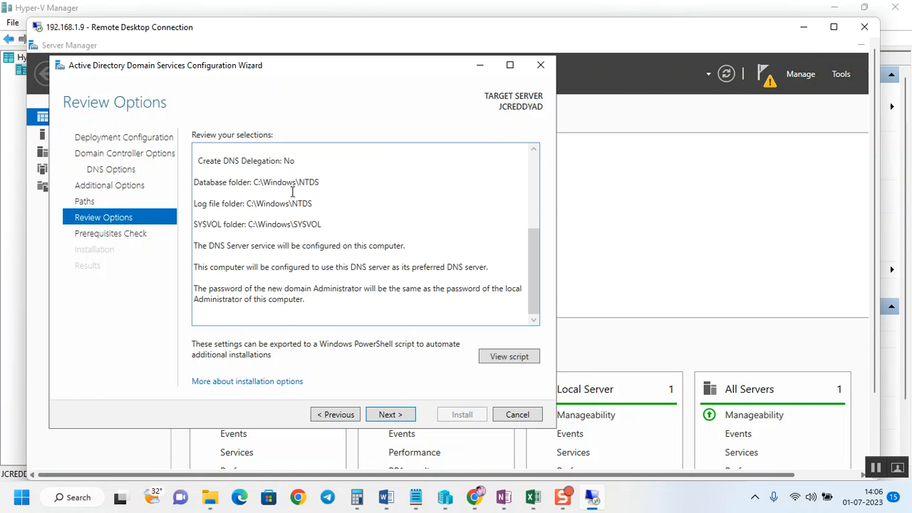
scroll(330, 214, up, 5)
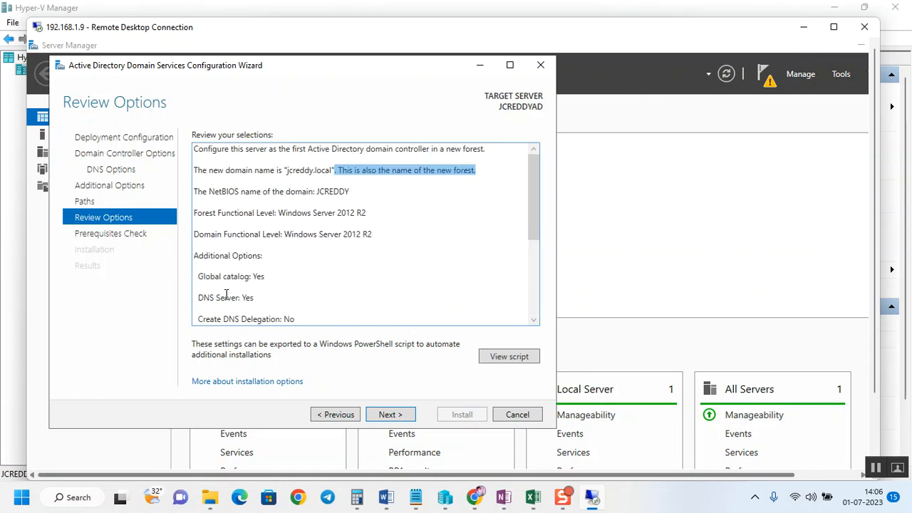
click(279, 300)
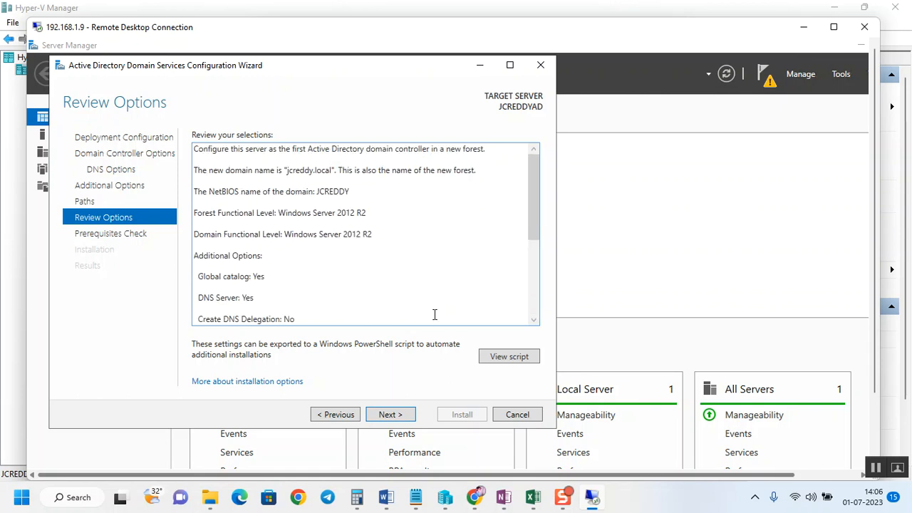
click(534, 322)
click(534, 322)
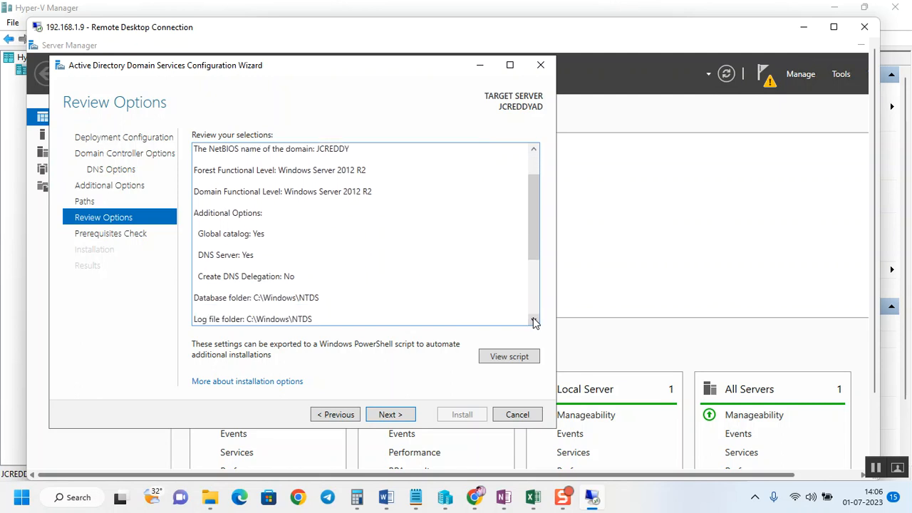
click(533, 322)
click(534, 321)
click(534, 322)
click(534, 322)
click(534, 321)
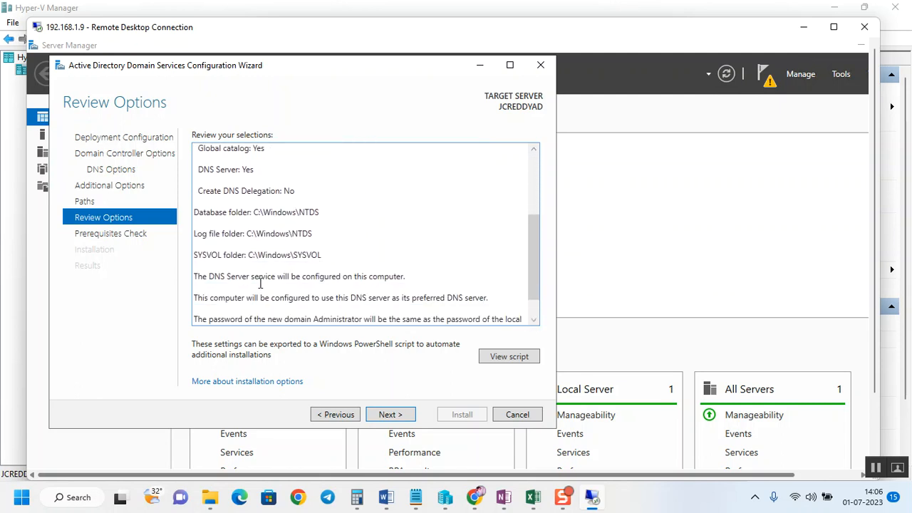
click(534, 321)
click(534, 321)
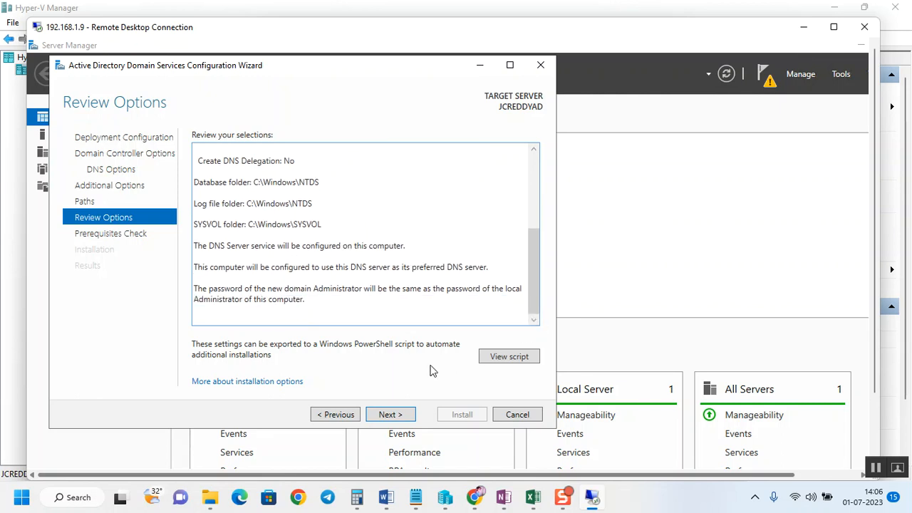
Step: Run the prerequisites check, scroll through its results, and start the domain controller installation
click(391, 415)
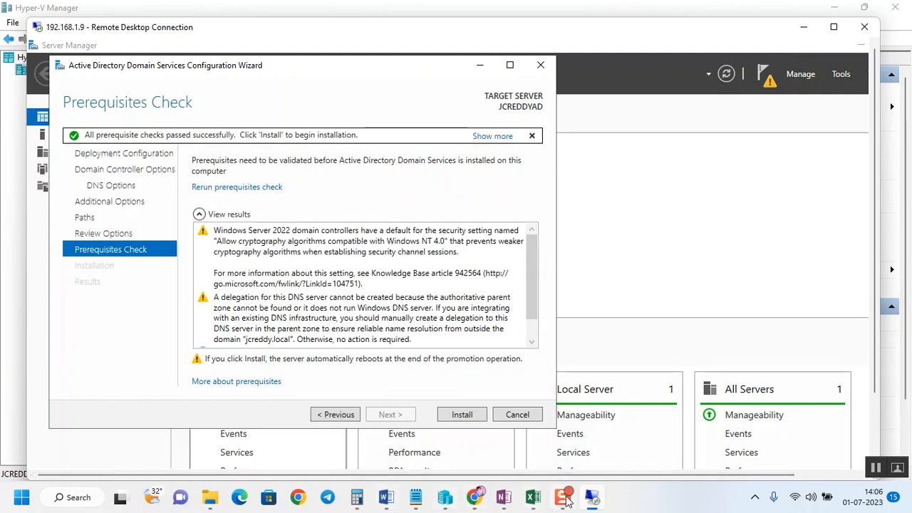
scroll(466, 317, down, 1)
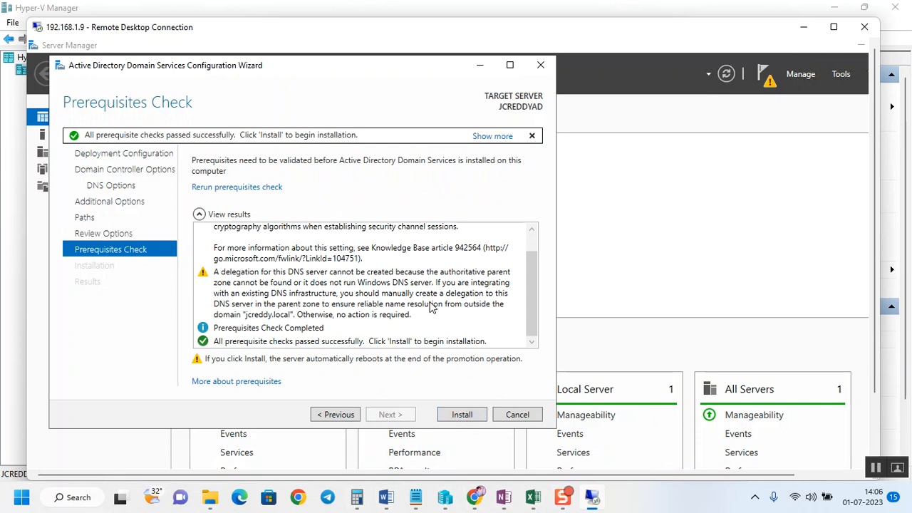
click(470, 419)
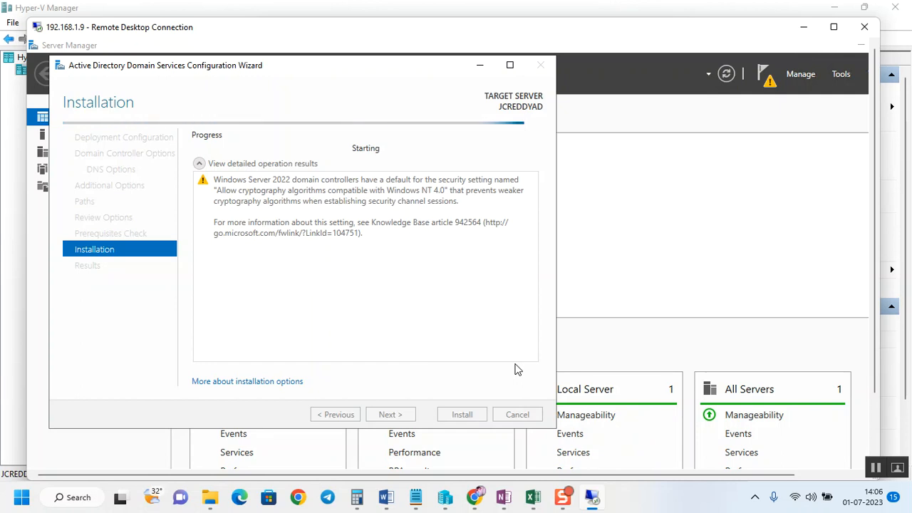
Step: Close the sign-out notice and the configuration wizard after the installation finishes
mouse_move(570, 503)
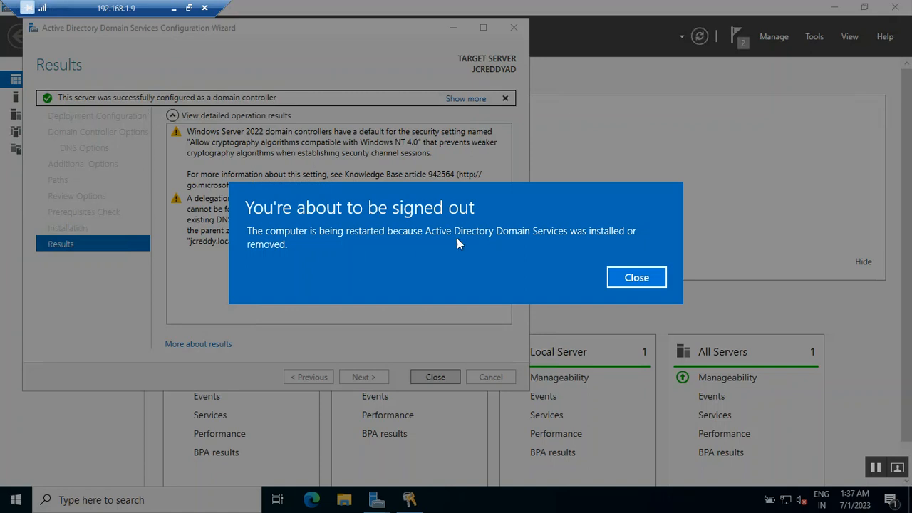
click(647, 280)
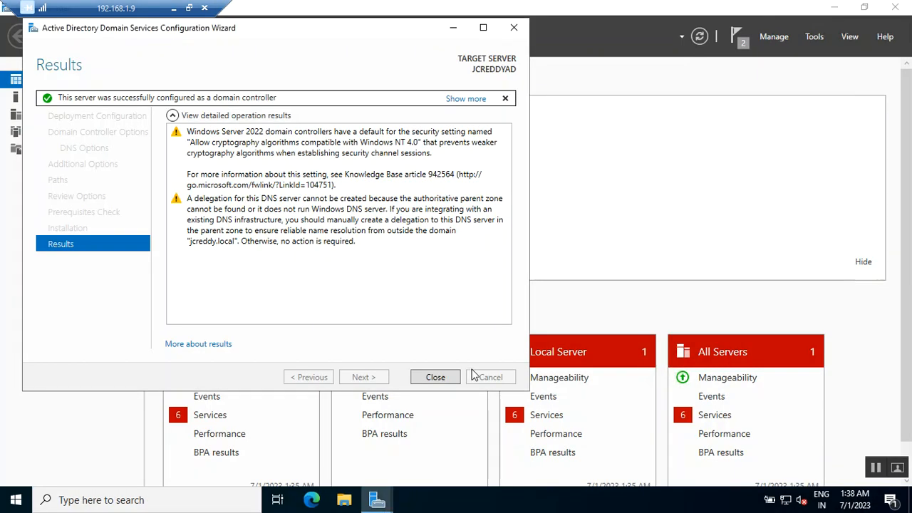
click(442, 376)
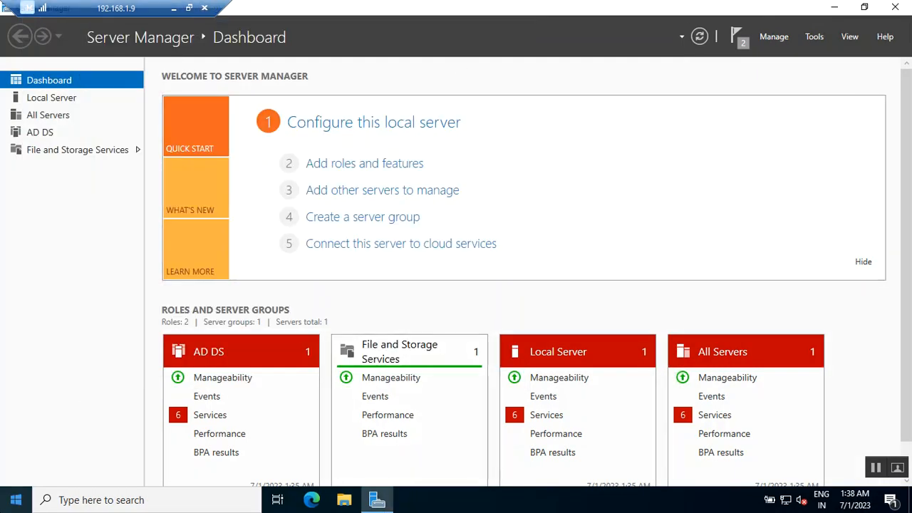
Step: Dismiss the message that the Remote Desktop session has ended
click(18, 499)
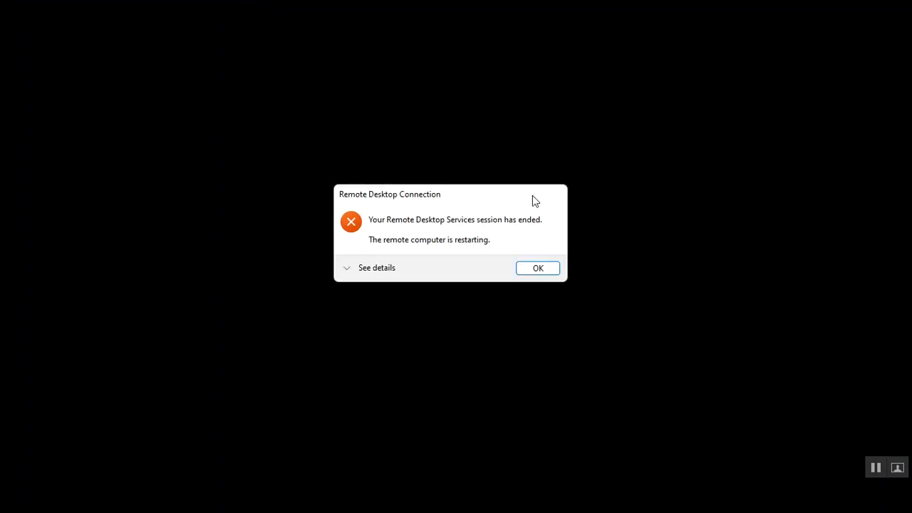
click(539, 268)
drag(456, 94, 412, 169)
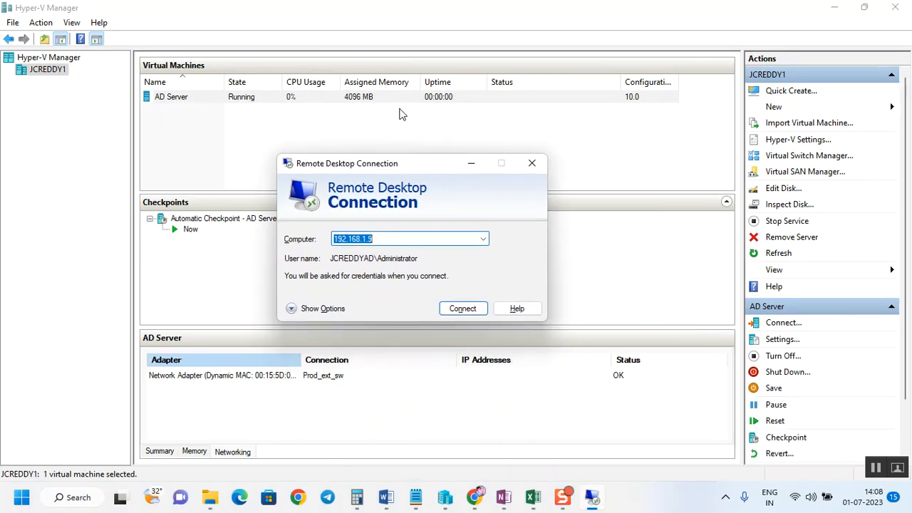
click(464, 310)
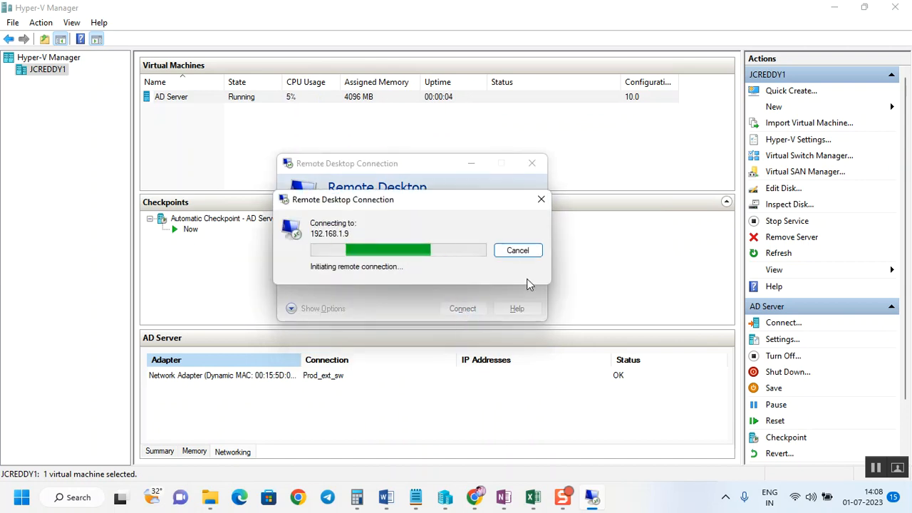
click(518, 250)
mouse_move(568, 499)
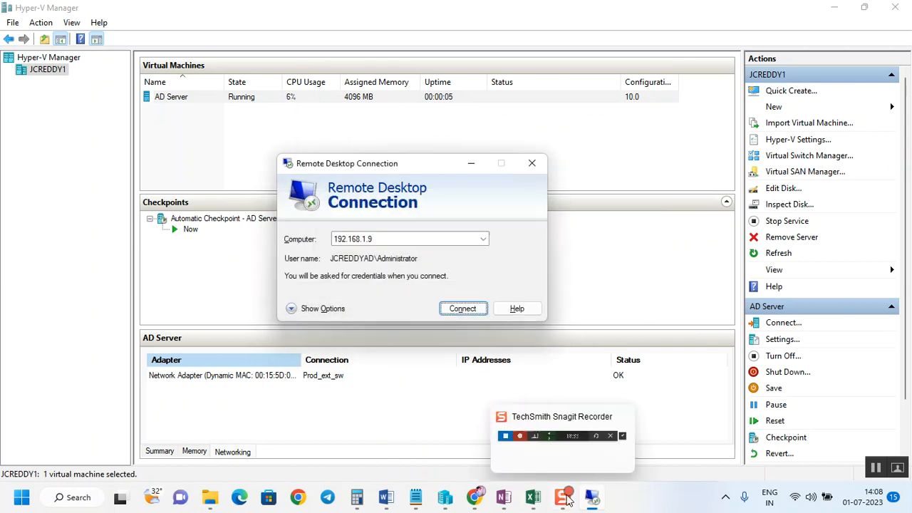
click(572, 448)
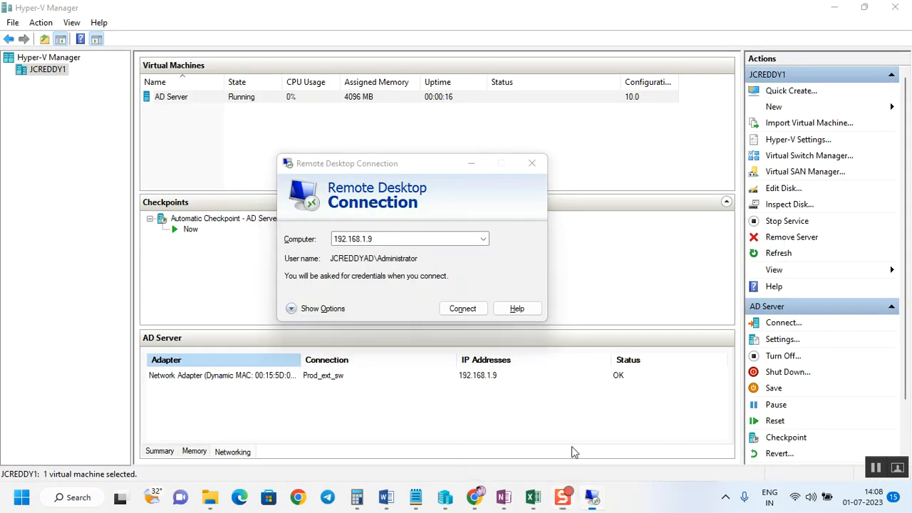
Step: Reconnect to 192.168.1.9 using a different account, jcreddy.local\administrator, and enter the account password
click(462, 308)
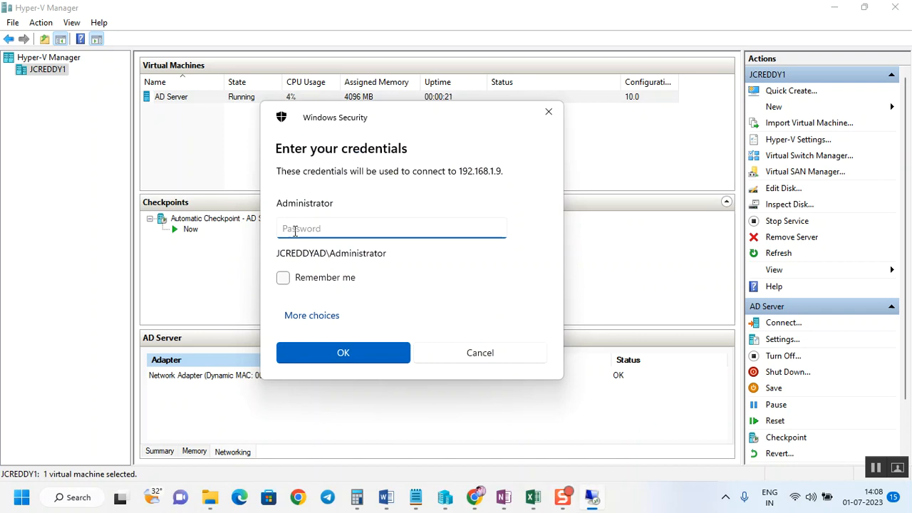
click(315, 318)
click(382, 383)
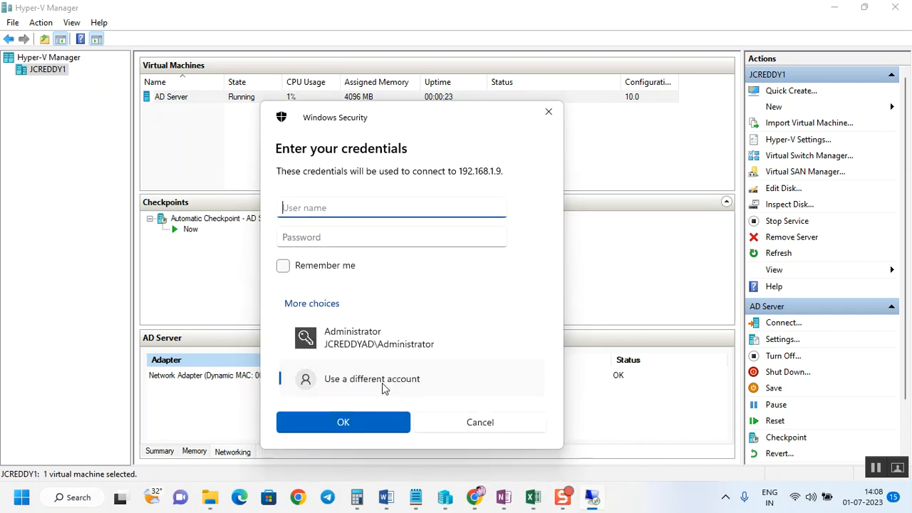
text(jcreddy.local\)
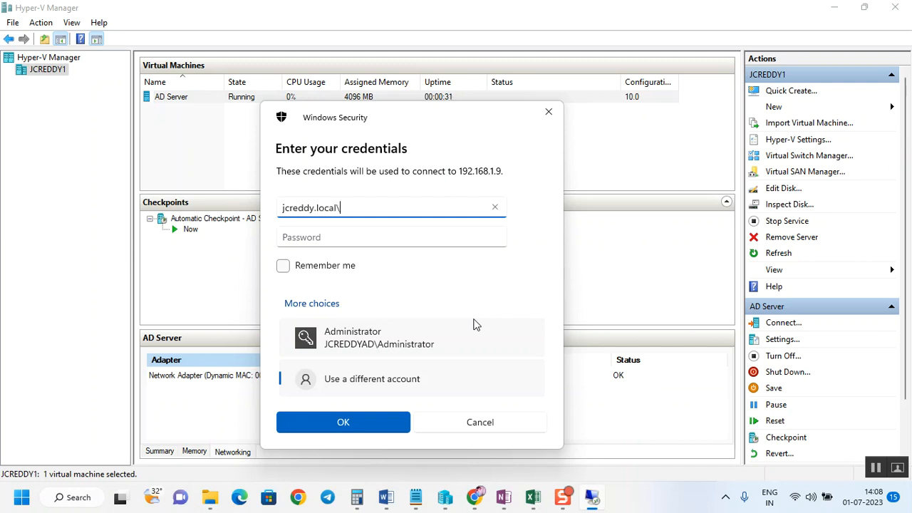
text(administrator)
key(Tab)
key(Caps_Lock)
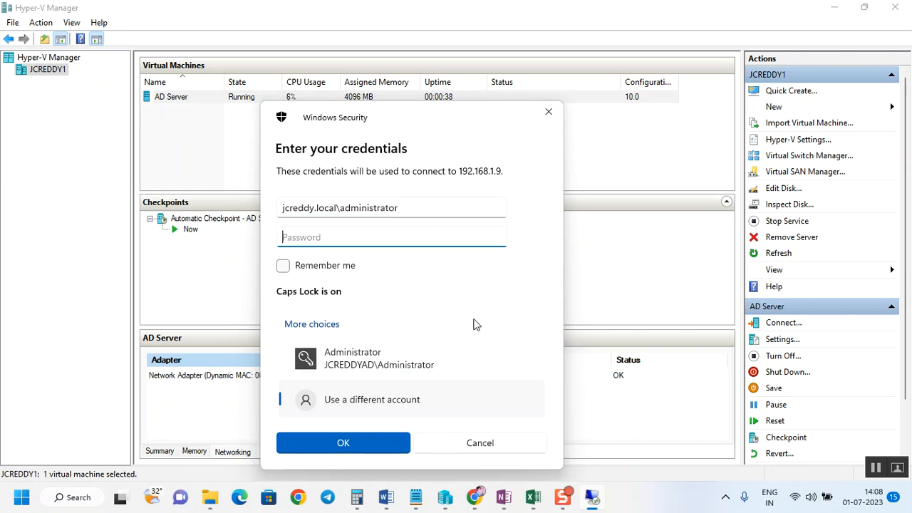
text(●)
key(Caps_Lock)
text(●●●●●●●●)
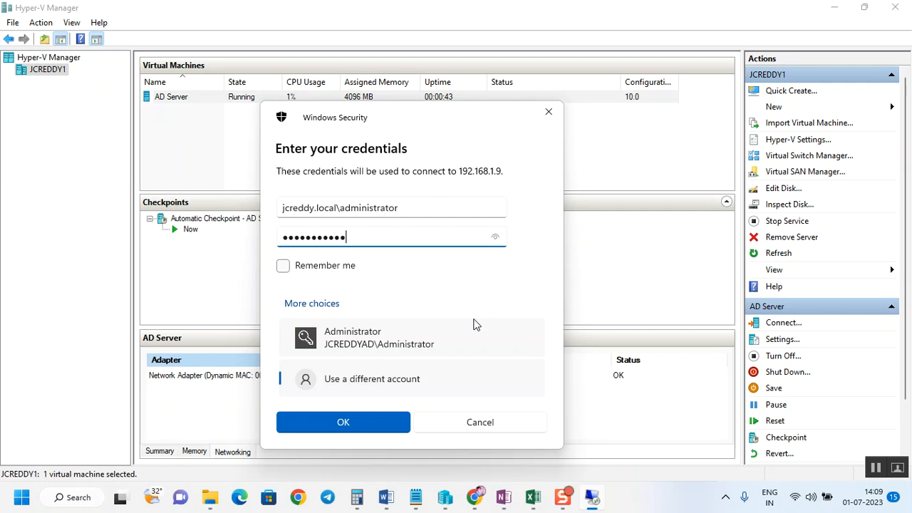
key(Return)
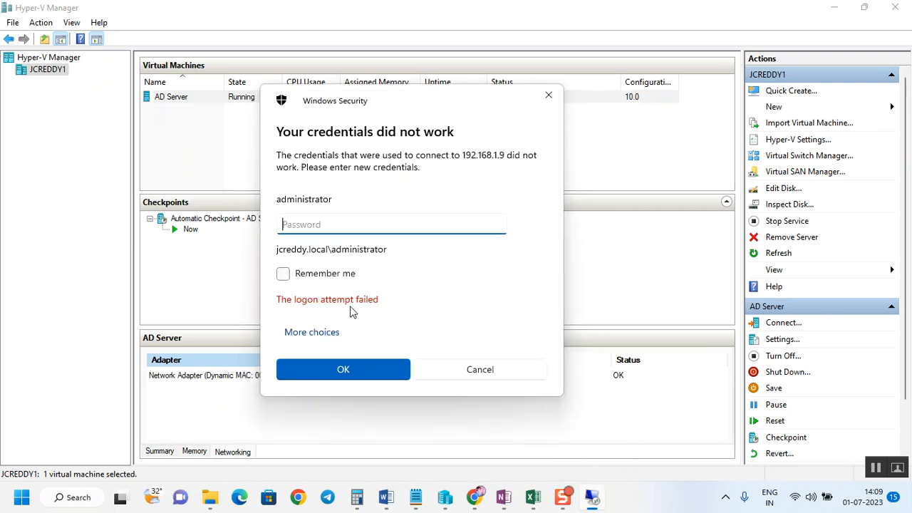
Step: Retry the sign-in as jcreddy.local\administrator with the account password
click(319, 333)
click(345, 411)
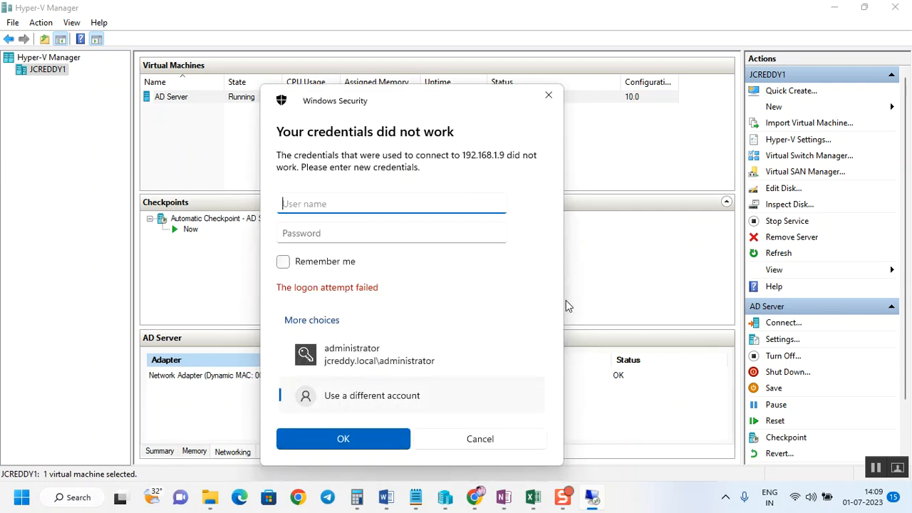
text(jcreddy.local\a)
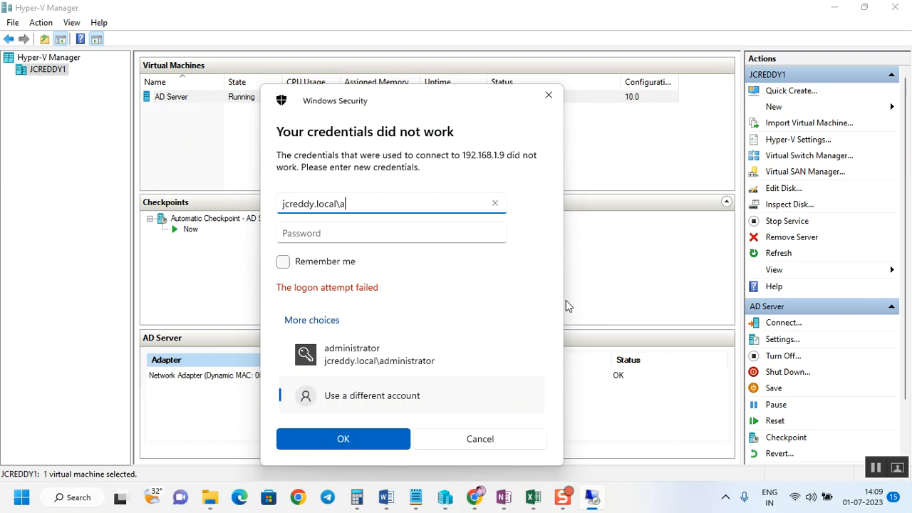
text(dministrator)
key(Tab)
key(Caps_Lock)
text(•)
key(Caps_Lock)
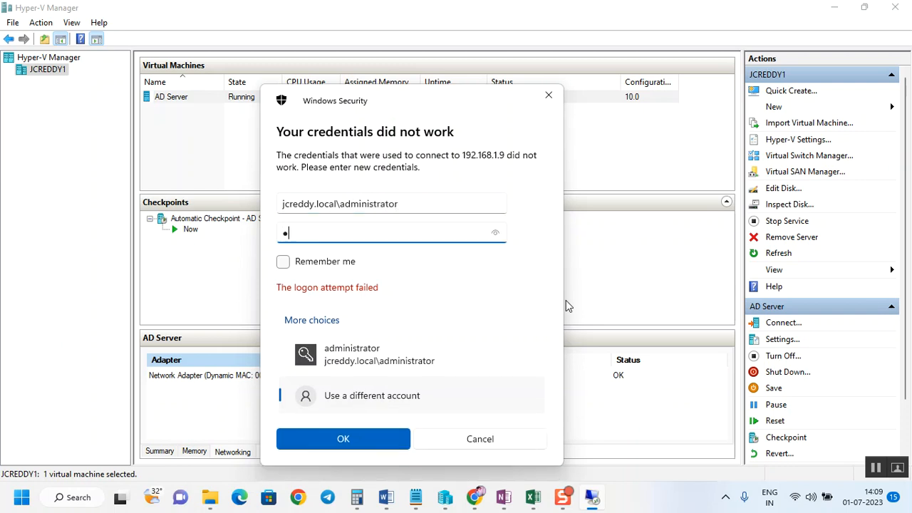
text(••••)
key(Return)
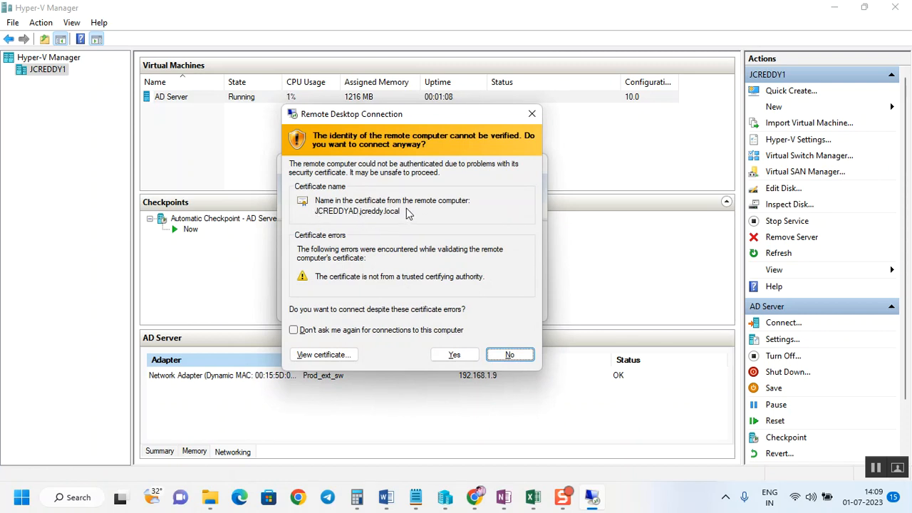
Step: Accept the remote computer's certificate warning and connect to the server
click(454, 355)
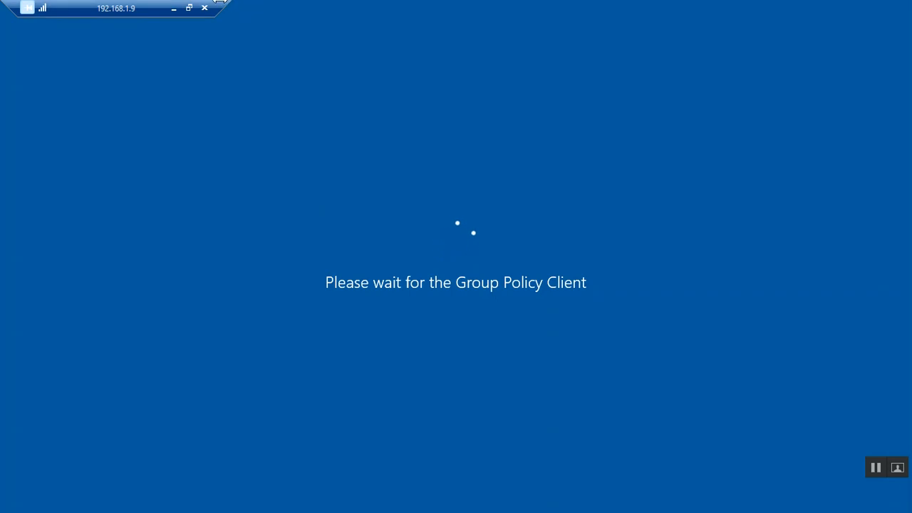
drag(227, 1, 175, 2)
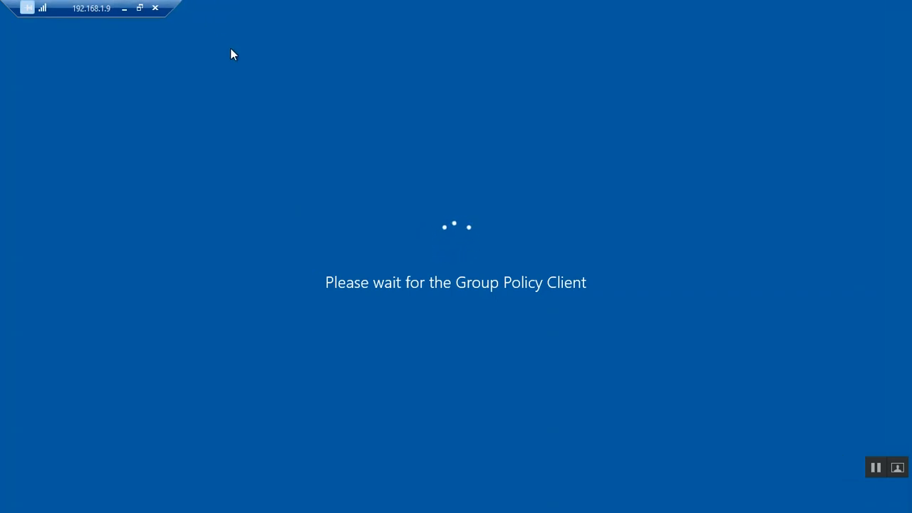
click(141, 10)
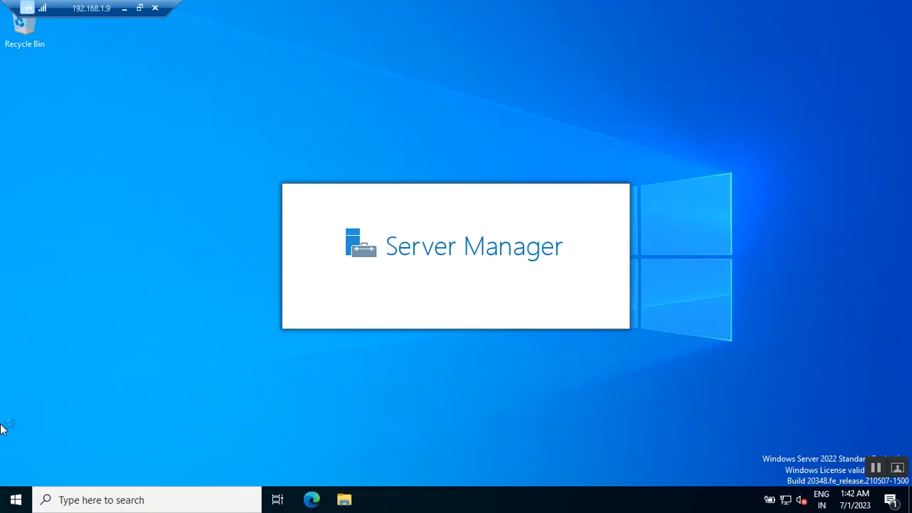
Step: Open Command Prompt on the server from the Start search
click(11, 506)
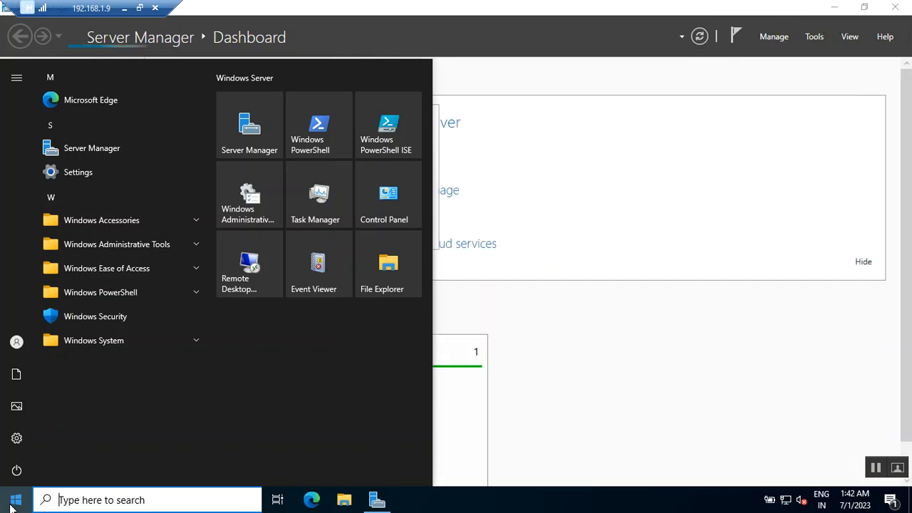
text(cmd)
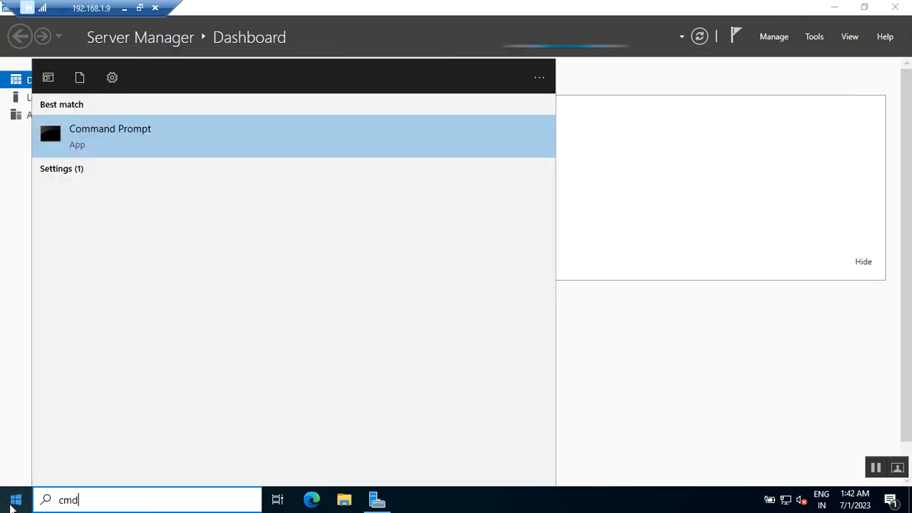
key(Return)
click(302, 129)
Step: Run the whoami command to check the signed-in domain account
text(who am)
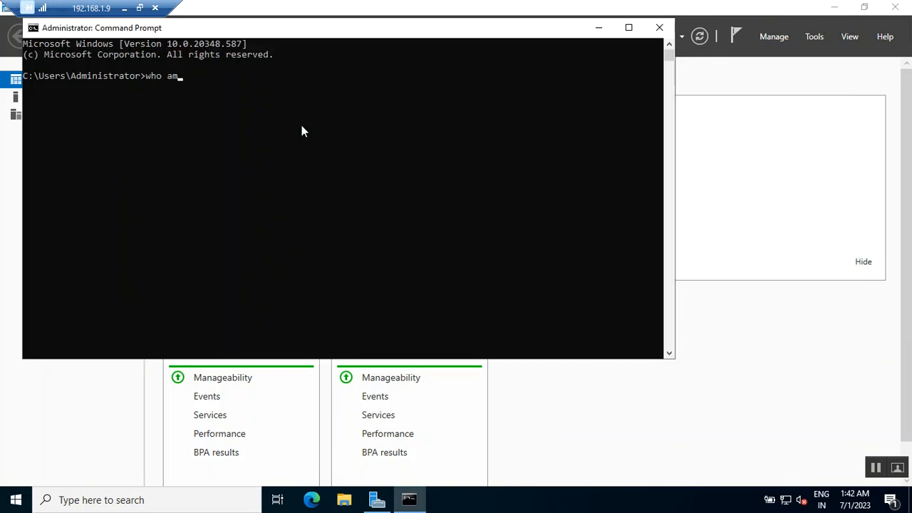
key(BackSpace)
key(BackSpace)
key(BackSpace)
text(ami)
key(Return)
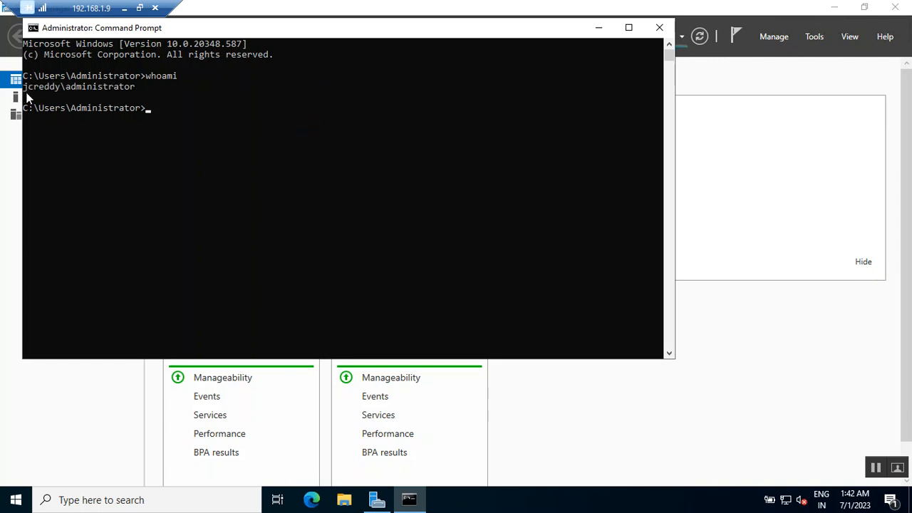
Step: Highlight the domain account name in the whoami output
drag(24, 86, 138, 89)
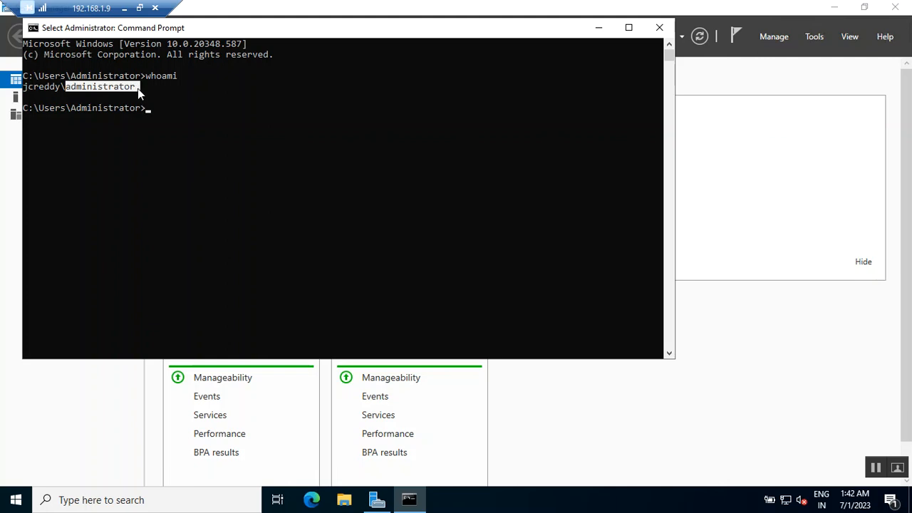
click(271, 140)
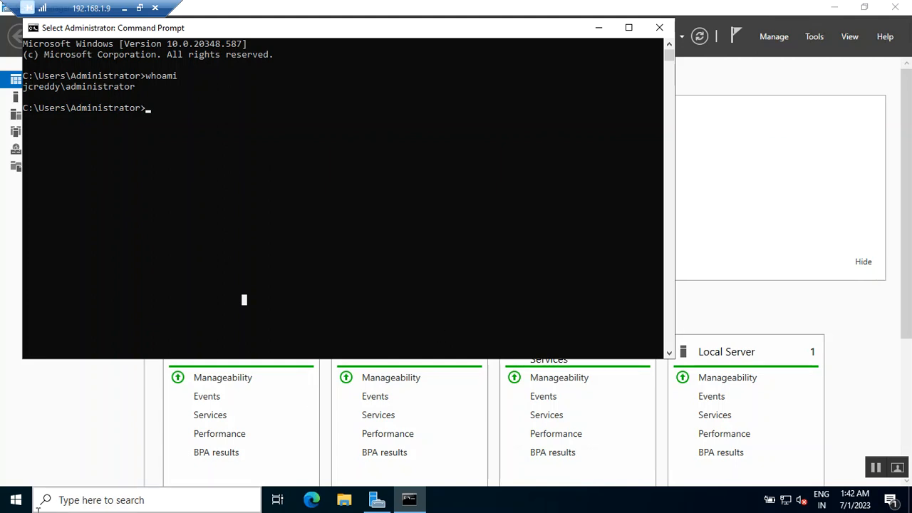
Step: Open Active Directory Users and Computers by running dsa.msc from the Start search
click(347, 502)
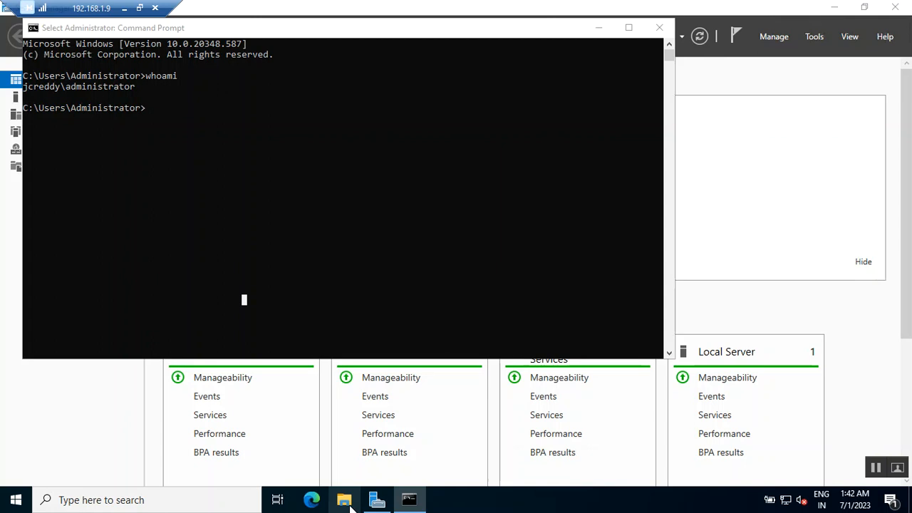
click(14, 502)
text(d)
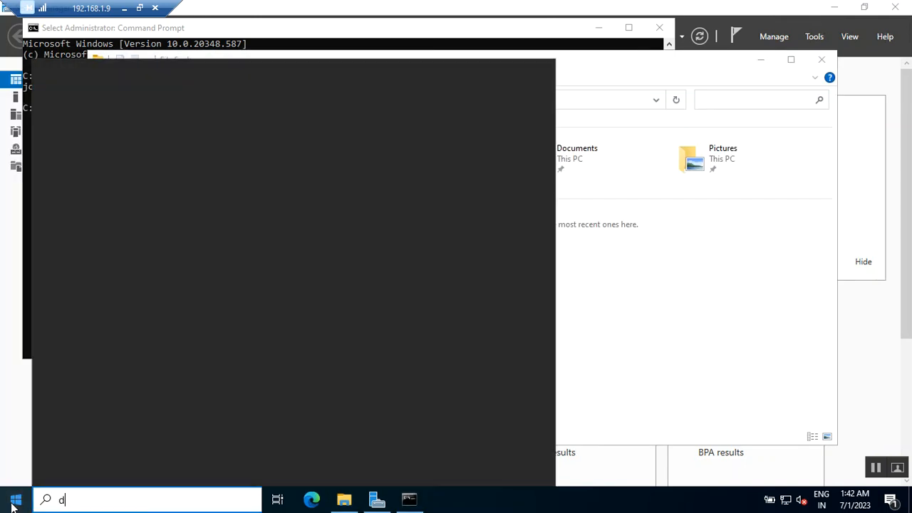
text(sa.msc)
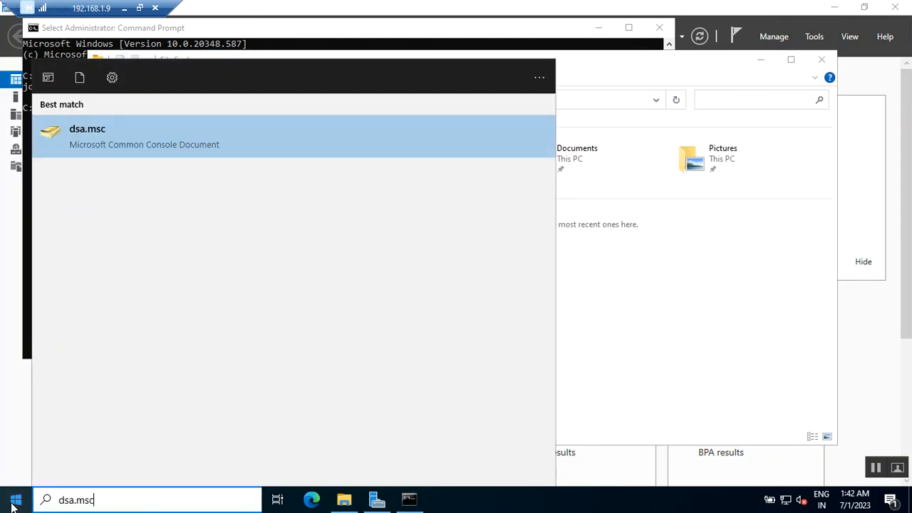
key(Return)
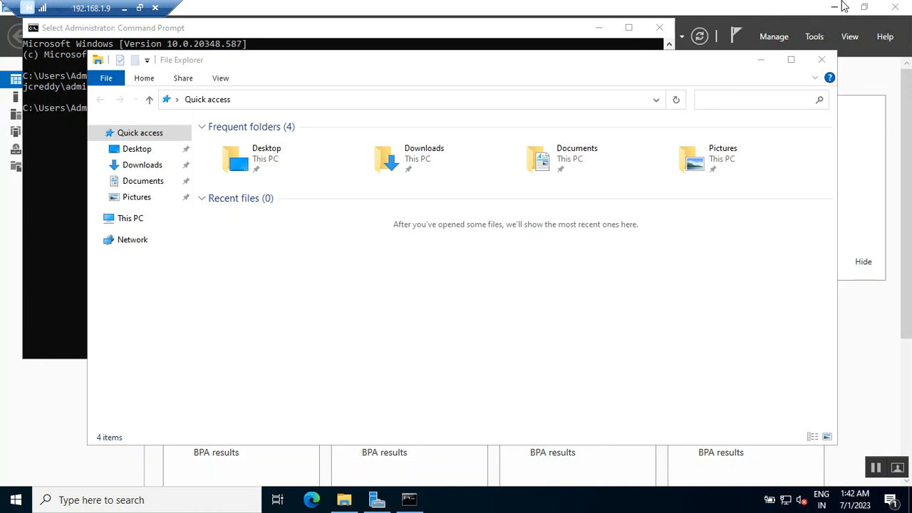
click(521, 71)
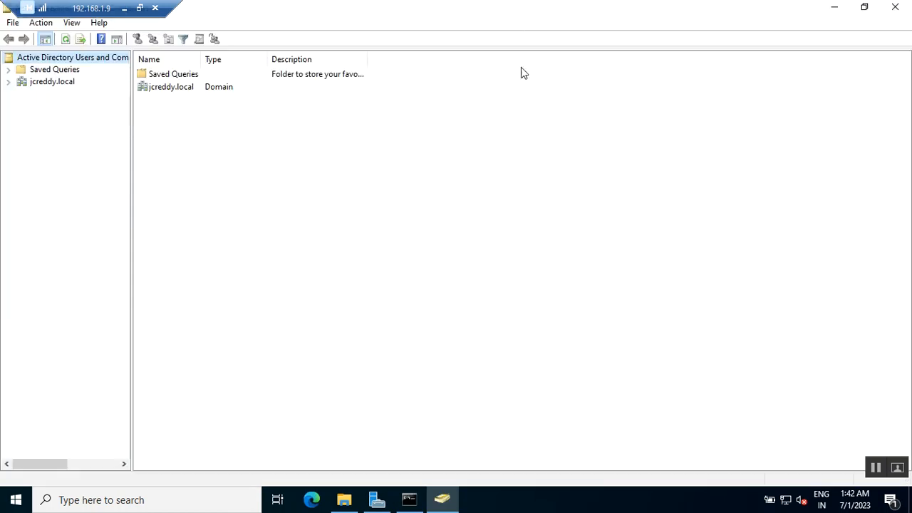
Step: Expand the jcreddy.local domain and browse its Domain Controllers and Computers containers
drag(338, 6, 347, 6)
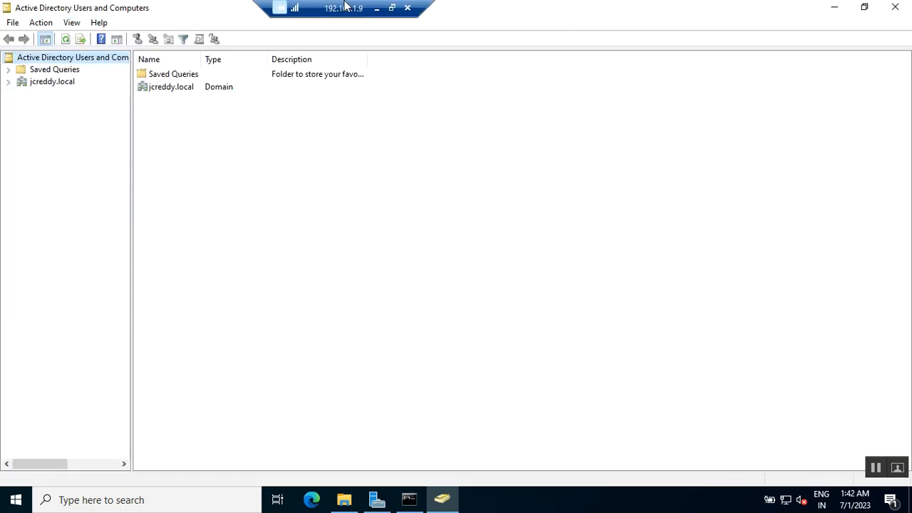
click(9, 82)
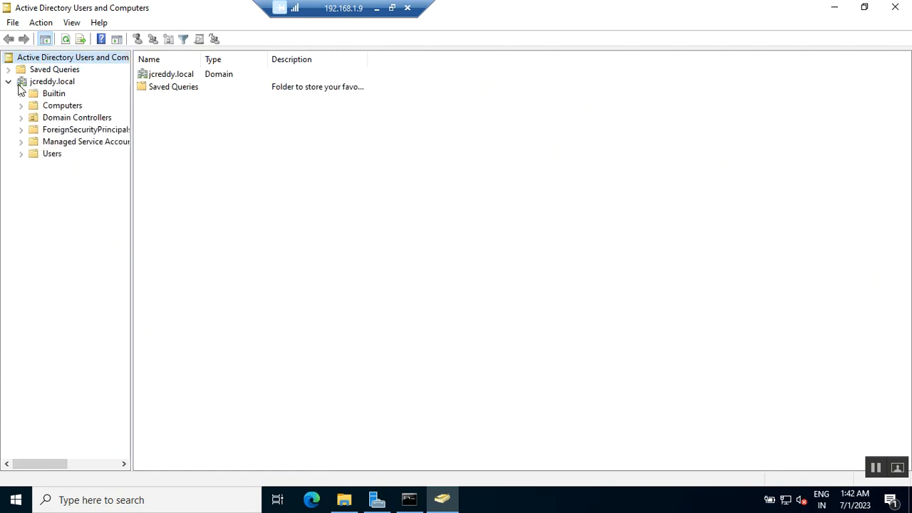
click(62, 81)
click(77, 119)
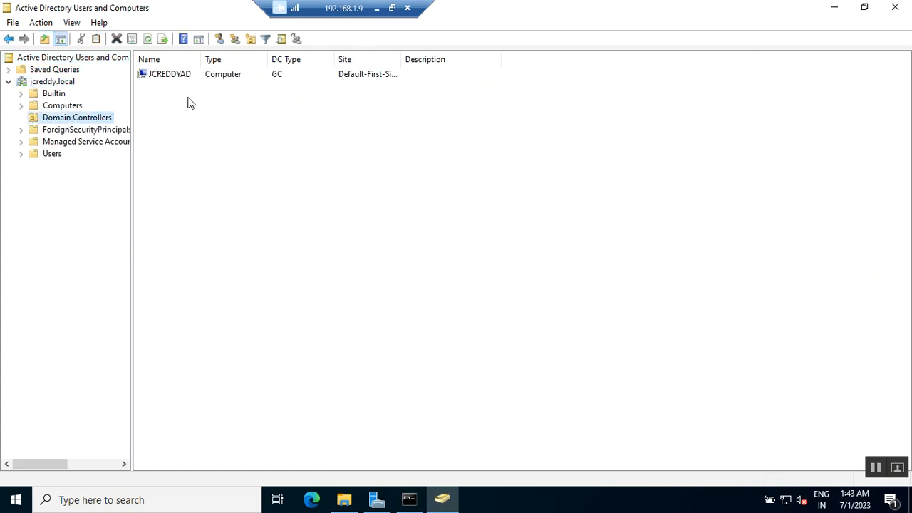
click(49, 107)
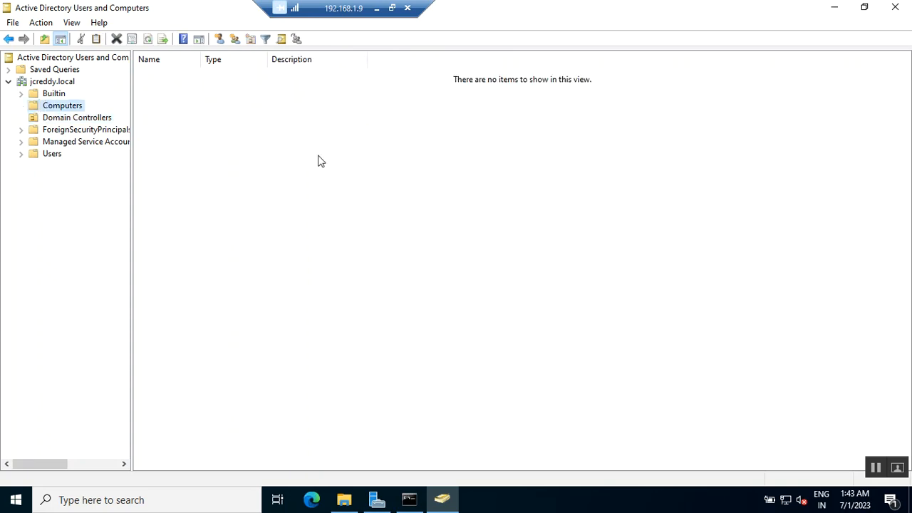
click(54, 81)
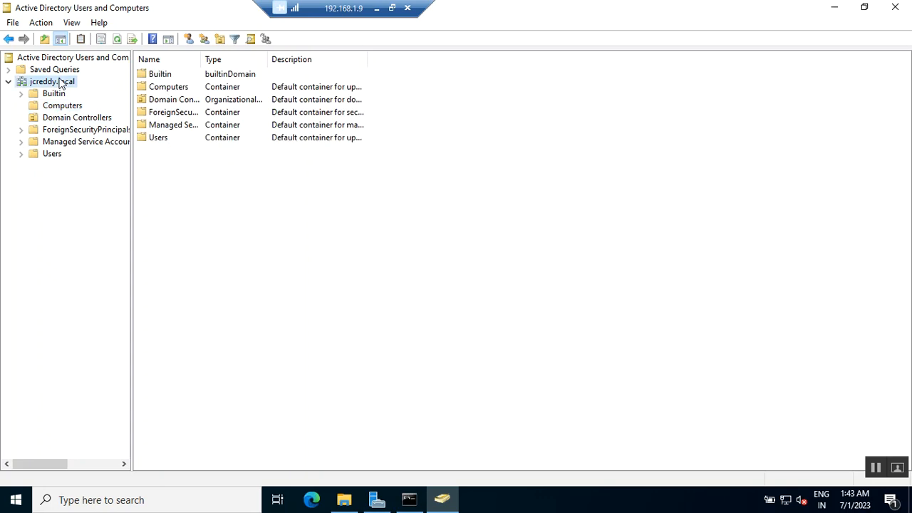
drag(201, 58, 264, 57)
Step: Restore the Remote Desktop Connection window from full screen and reposition it on the desktop
drag(345, 5, 58, 6)
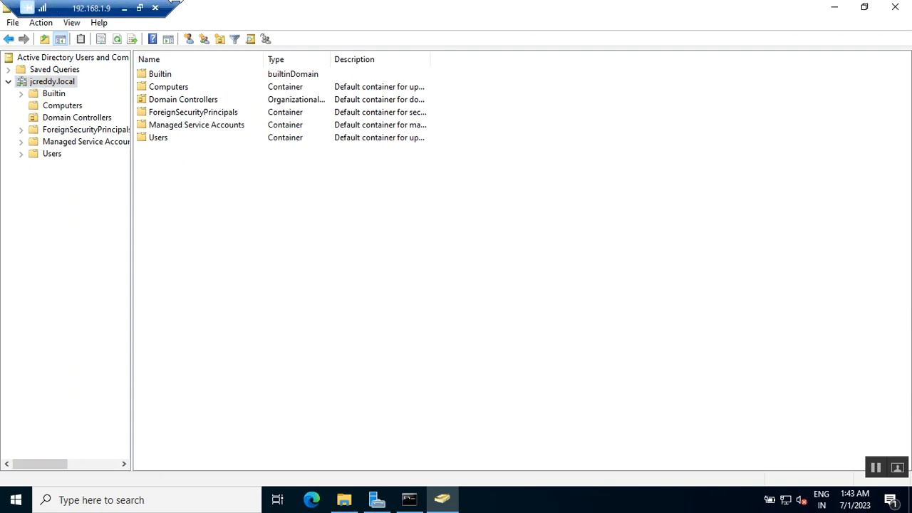
click(140, 9)
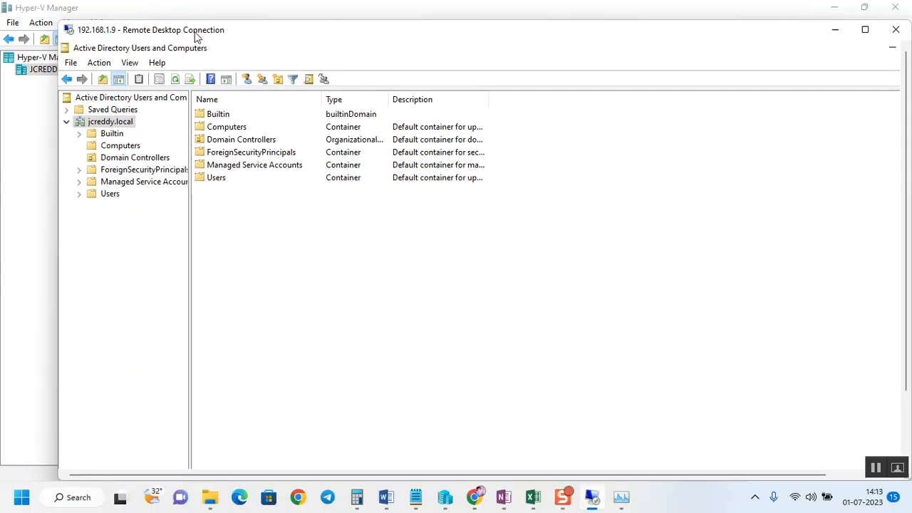
drag(202, 33, 150, 24)
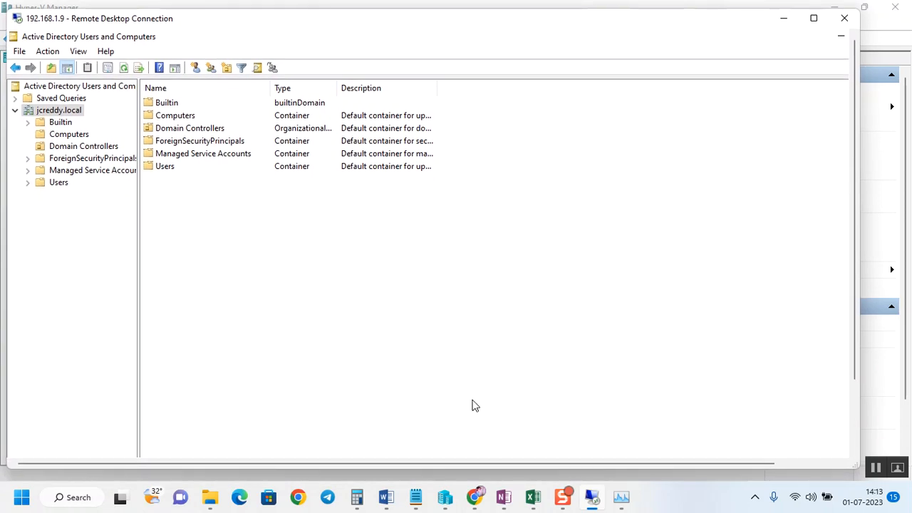